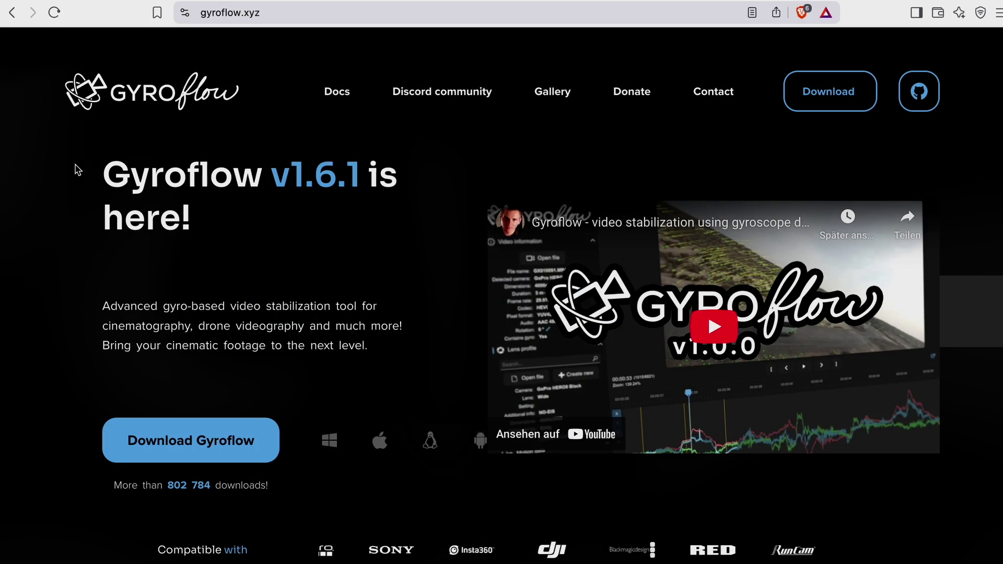
Read through the Gyroflow release page, highlighting the version headline
left_click_drag(76, 168, 314, 173)
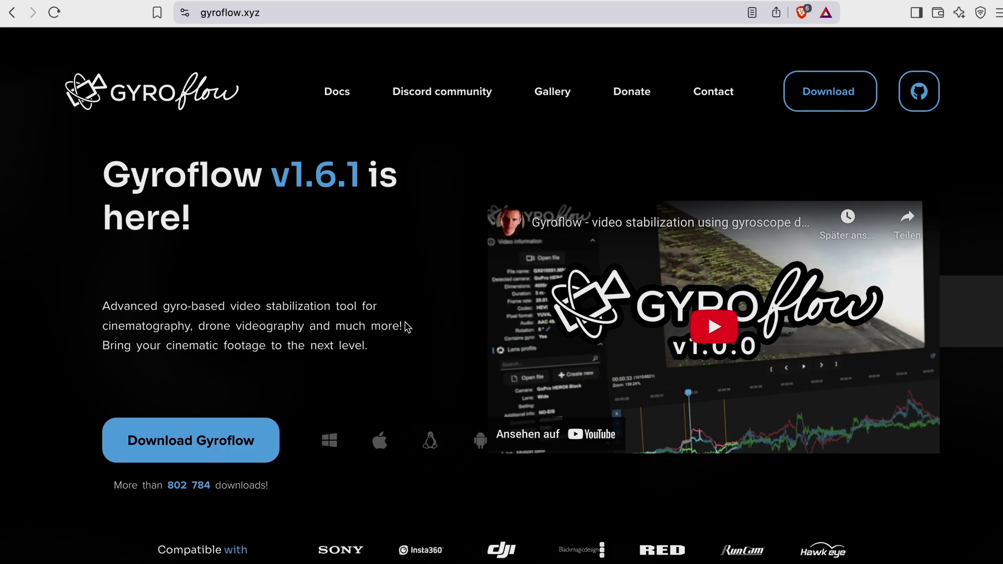
scroll(418, 338, "down", 6)
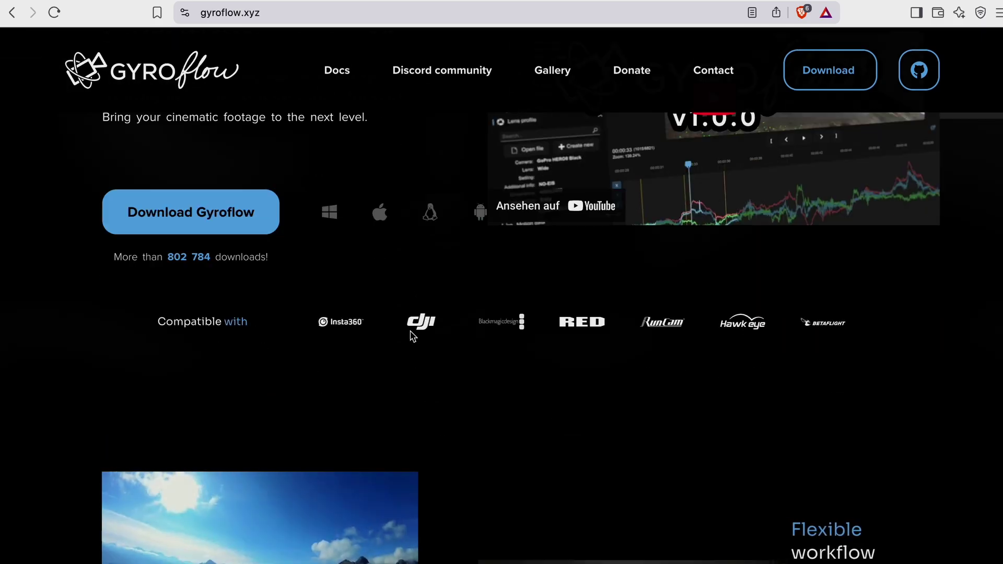
scroll(394, 333, "down", 4)
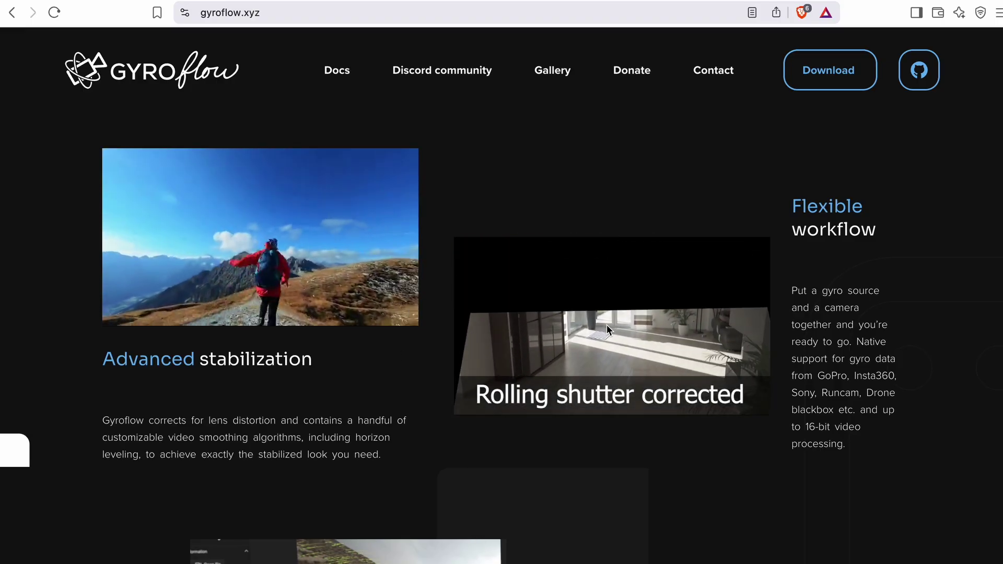
scroll(324, 343, "down", 1)
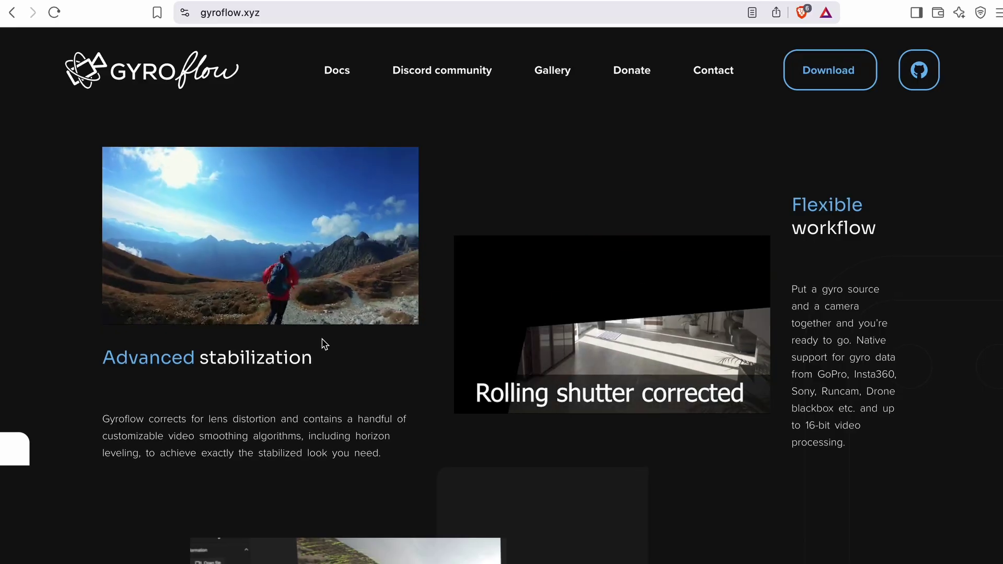
scroll(325, 343, "down", 5)
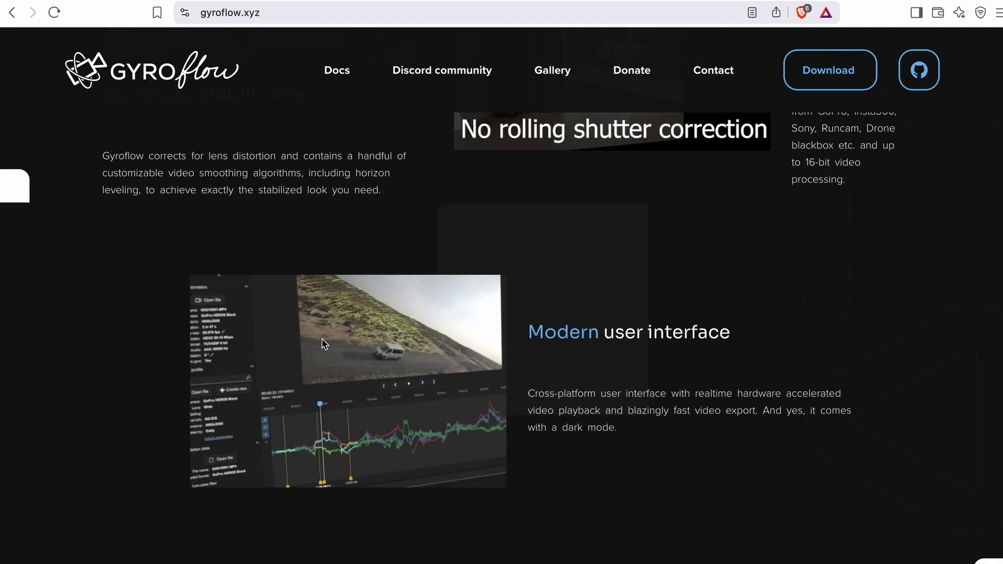
scroll(751, 322, "down", 5)
scroll(766, 315, "down", 5)
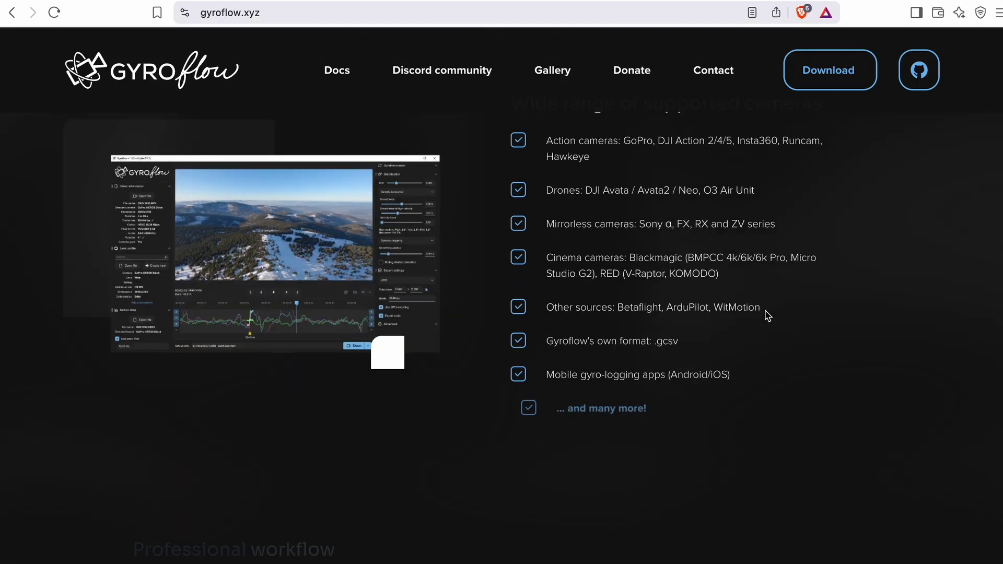
scroll(365, 344, "down", 8)
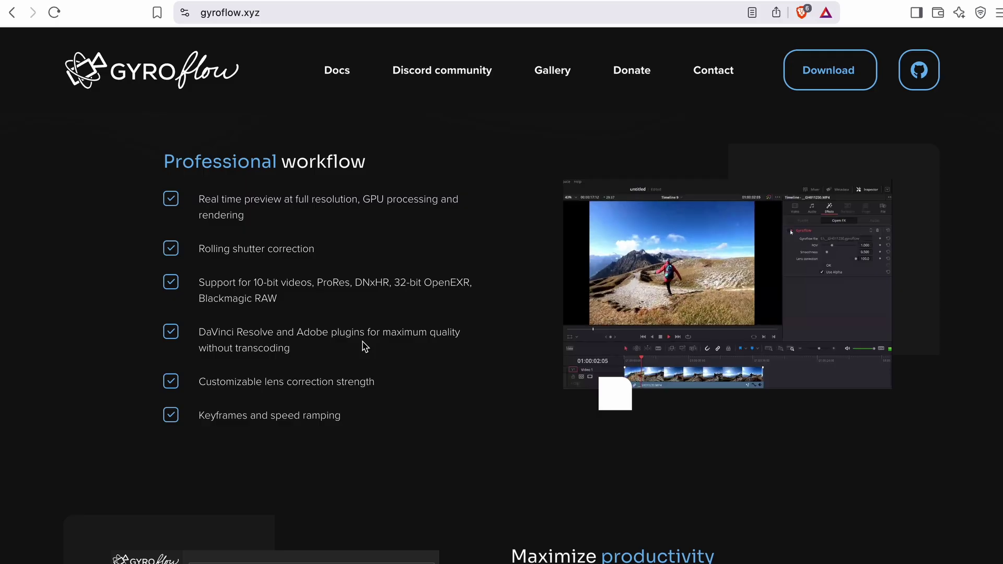
scroll(365, 345, "down", 6)
scroll(365, 346, "down", 1)
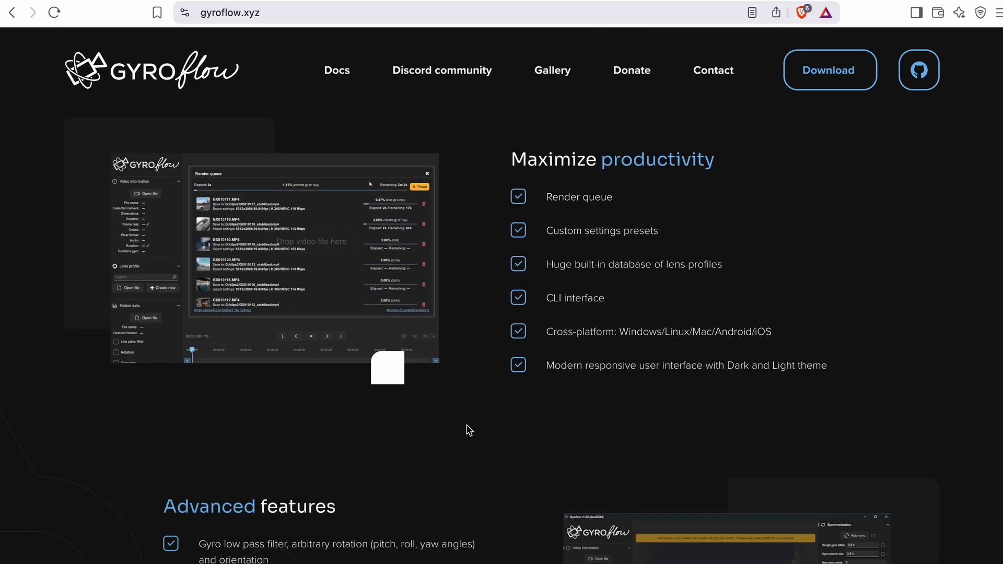
scroll(491, 441, "down", 1)
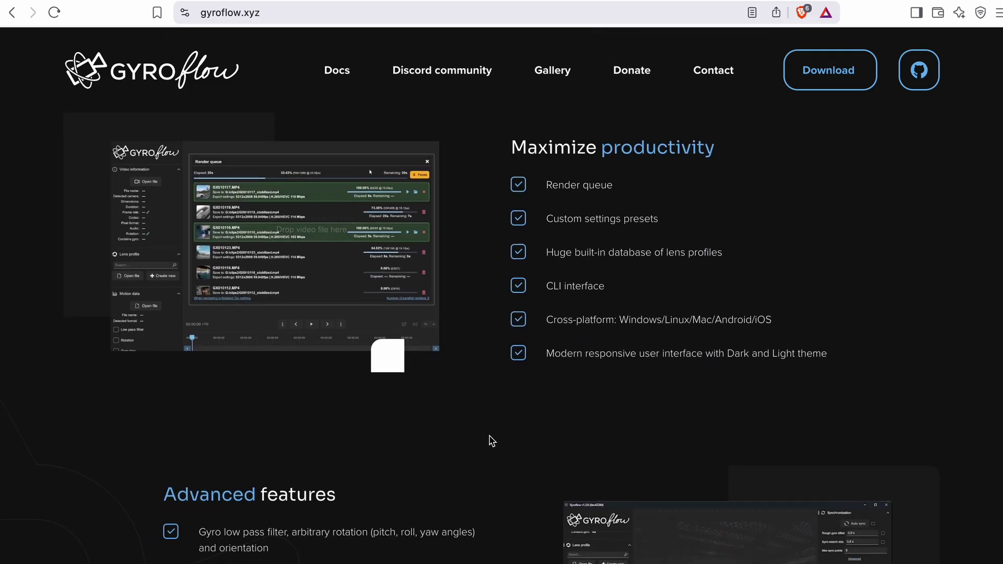
scroll(491, 441, "down", 3)
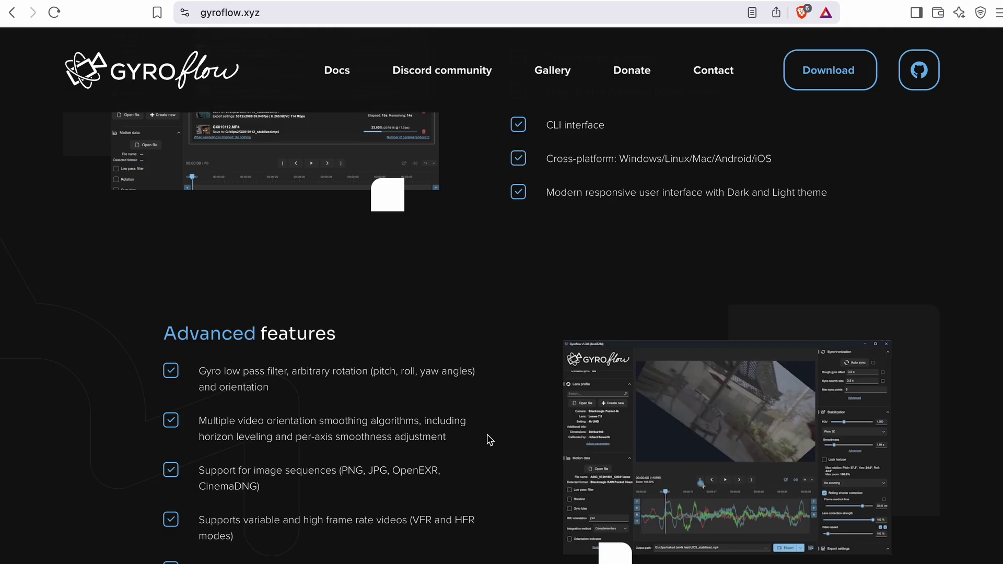
scroll(489, 440, "up", 1)
scroll(489, 440, "down", 9)
scroll(490, 440, "up", 20)
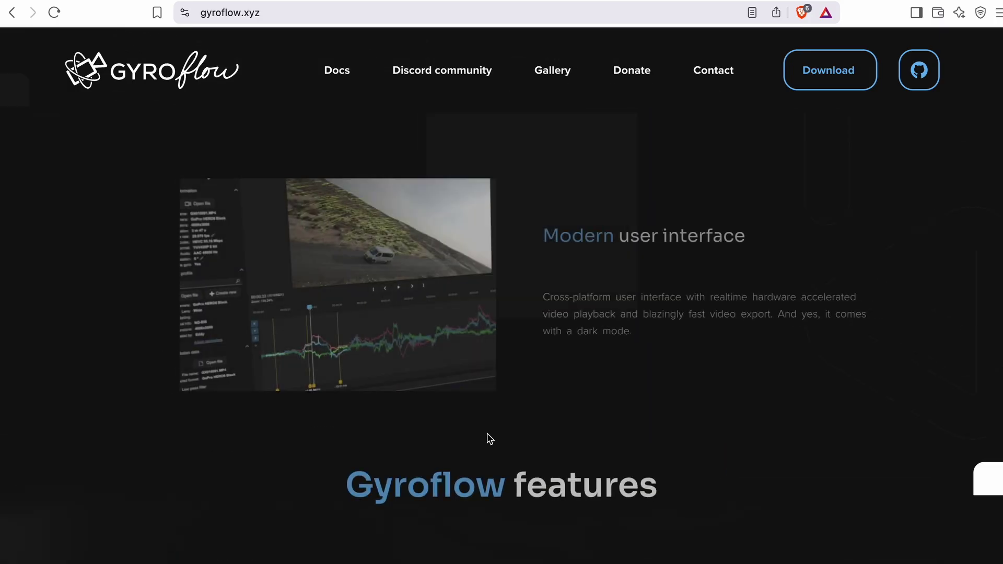
scroll(489, 440, "up", 10)
scroll(488, 437, "down", 3)
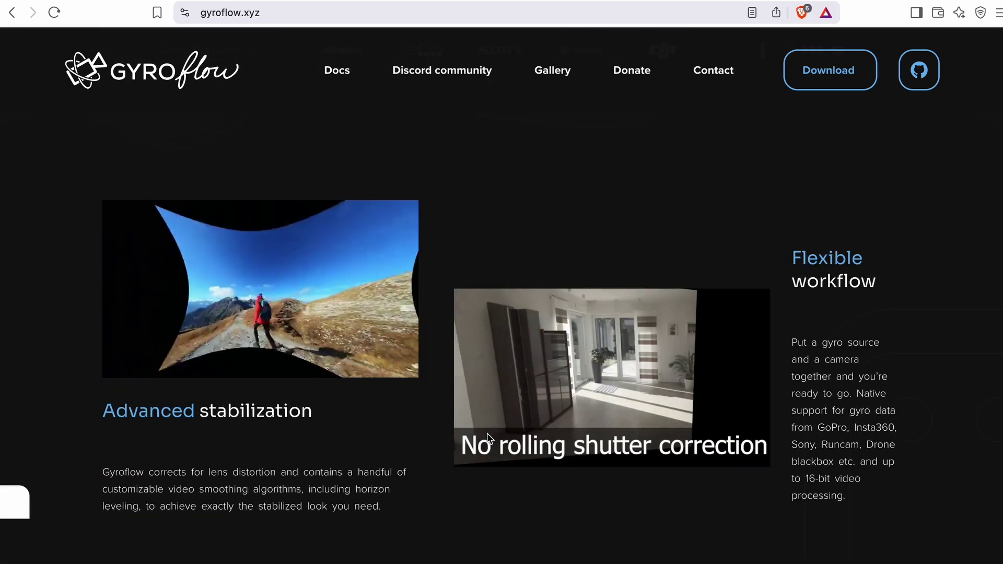
scroll(488, 437, "up", 10)
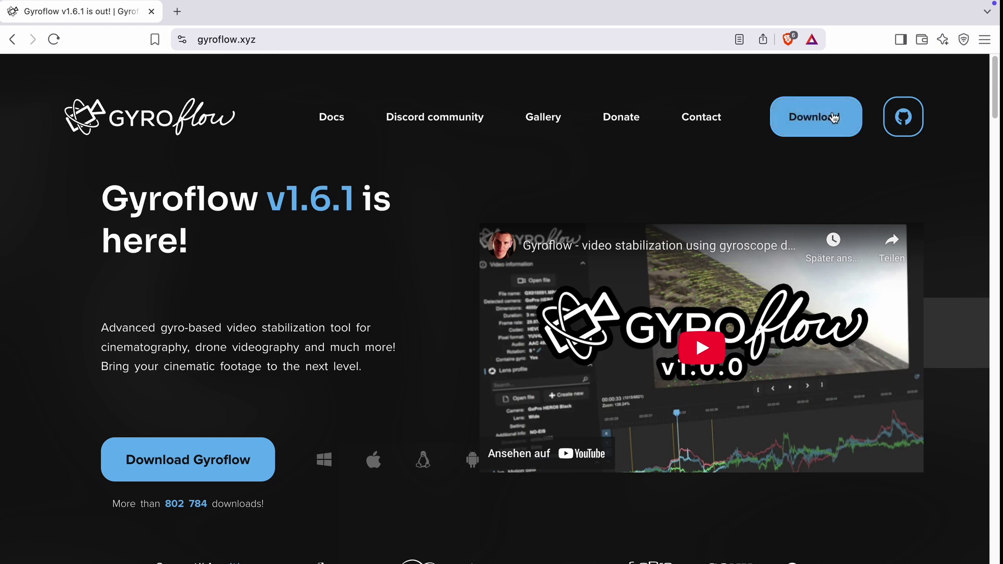
Download the DaVinci Resolve/OpenFX plugin for Mac OS from the Video editor plugins section
left_click(835, 118)
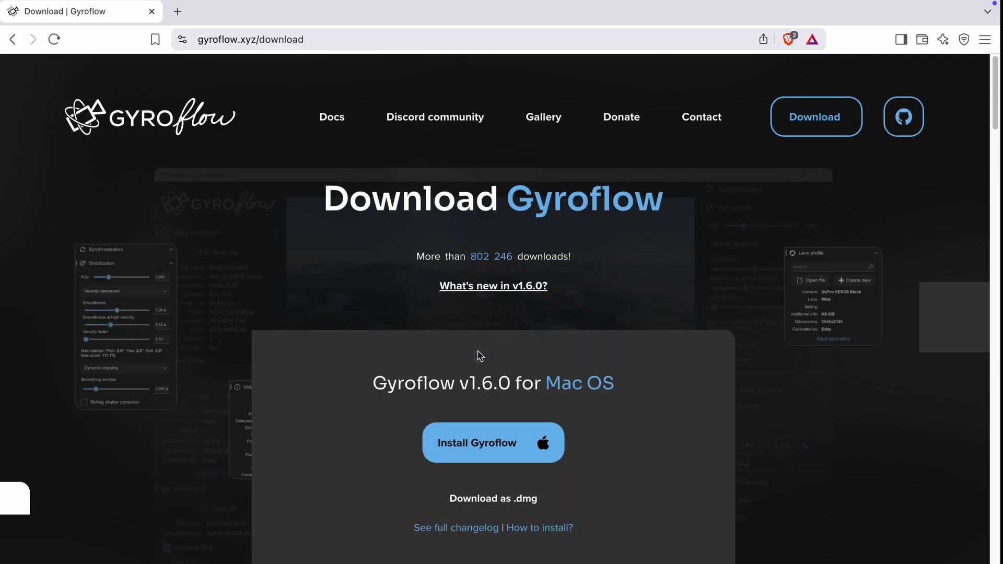
scroll(355, 362, "down", 6)
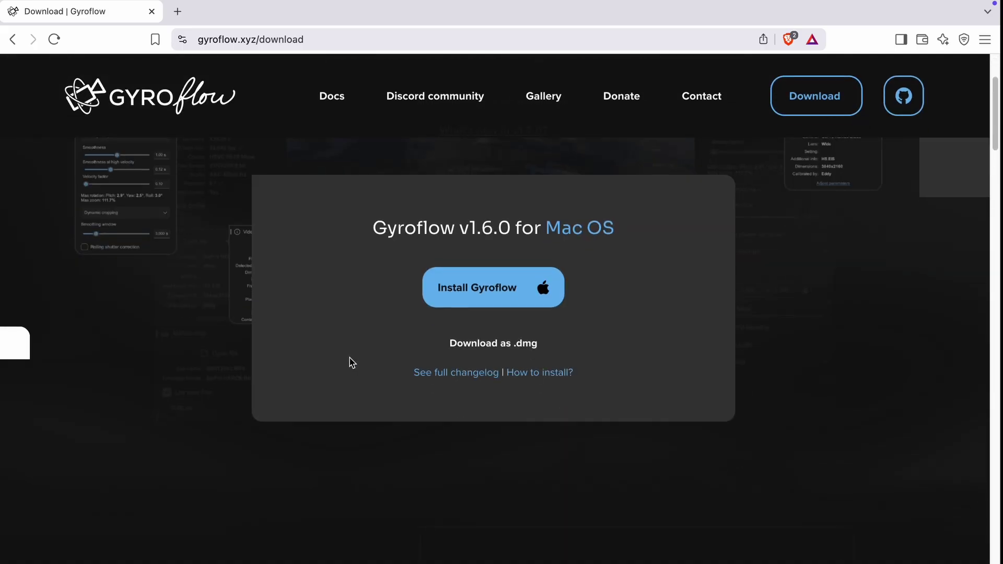
scroll(352, 362, "down", 10)
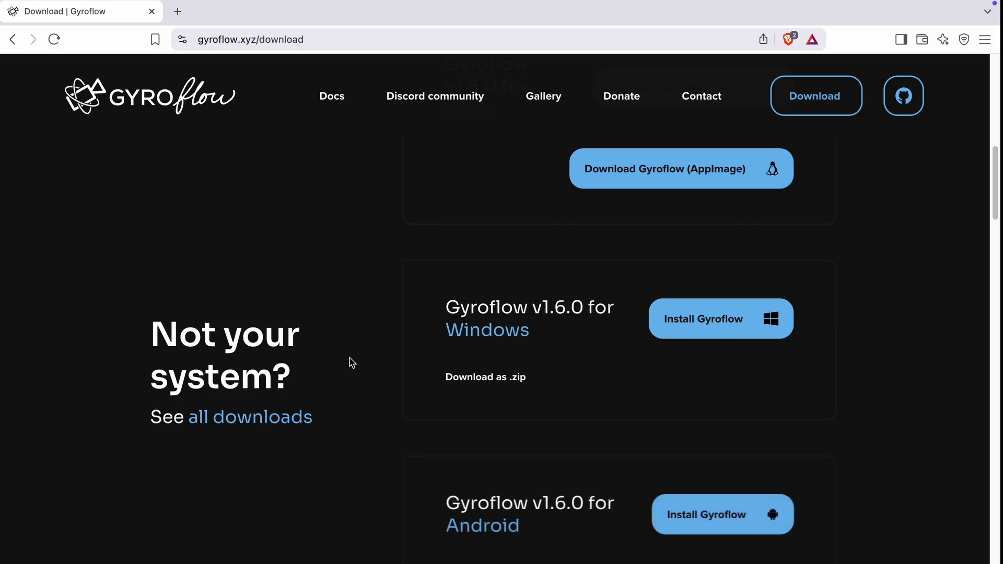
scroll(352, 362, "down", 6)
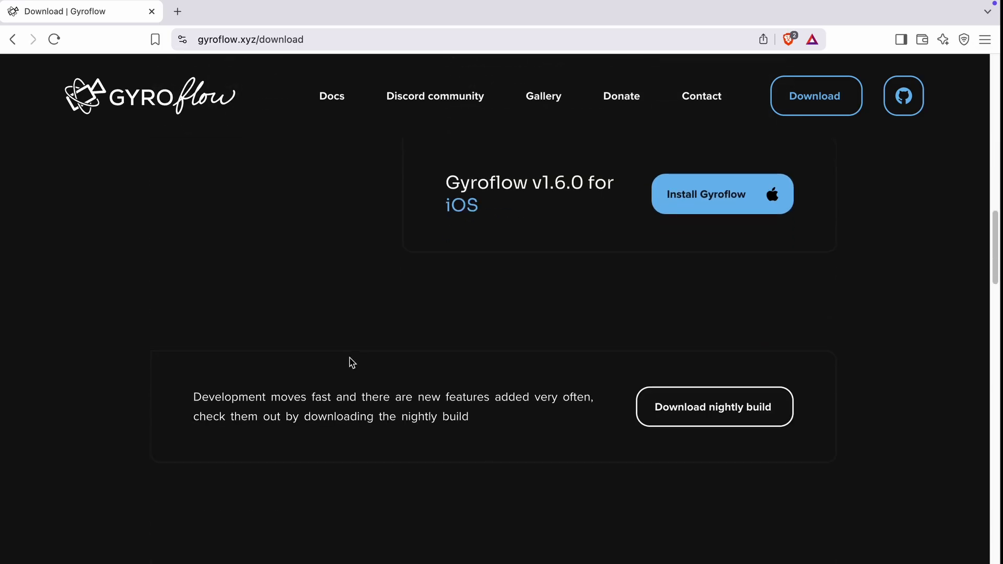
scroll(352, 362, "down", 5)
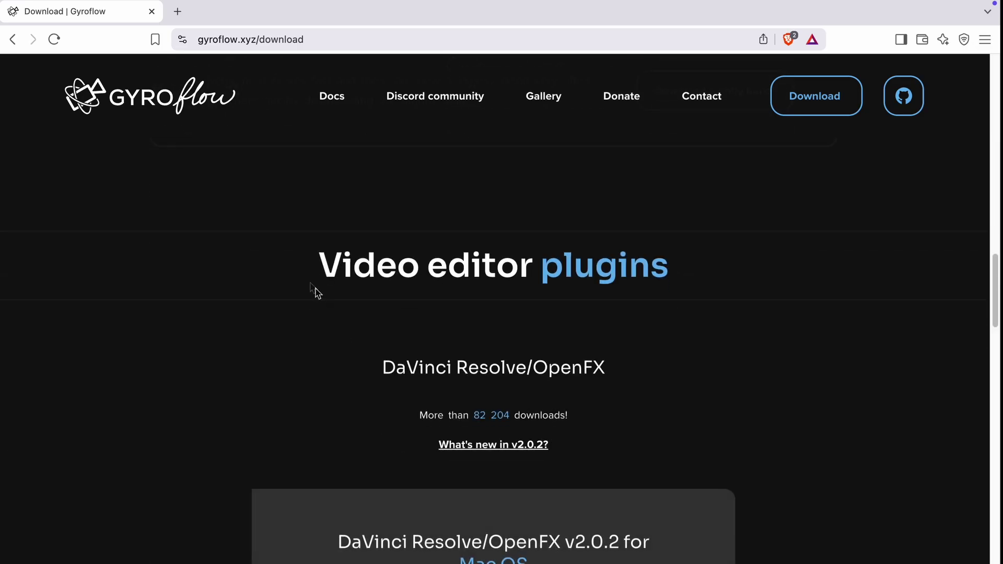
left_click_drag(340, 270, 708, 274)
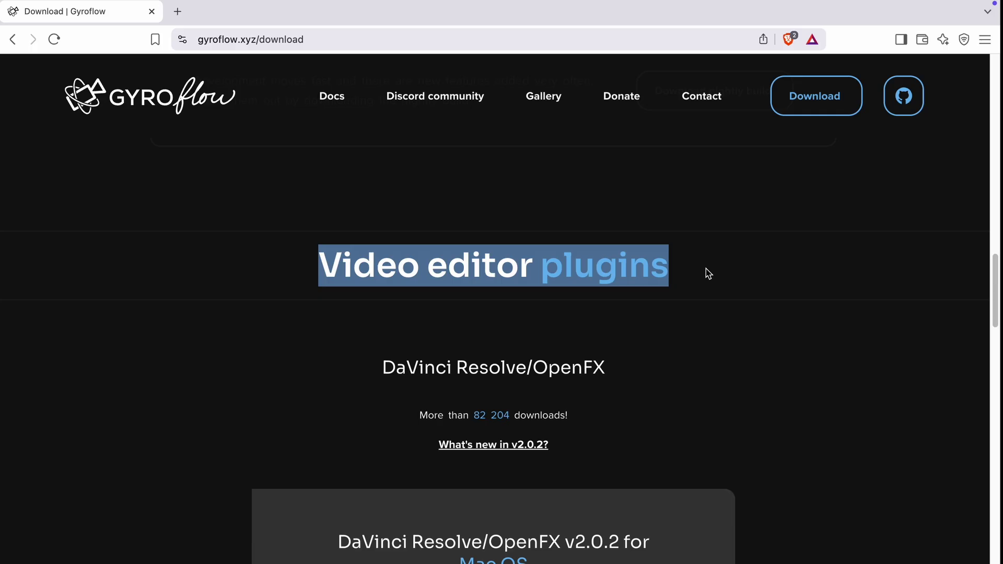
left_click(708, 273)
scroll(905, 495, "down", 3)
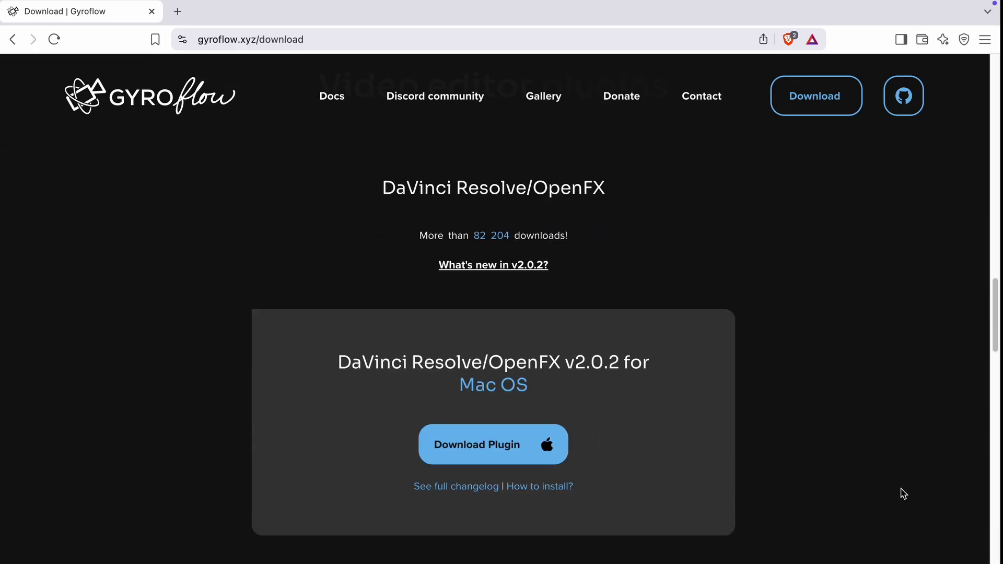
left_click(498, 442)
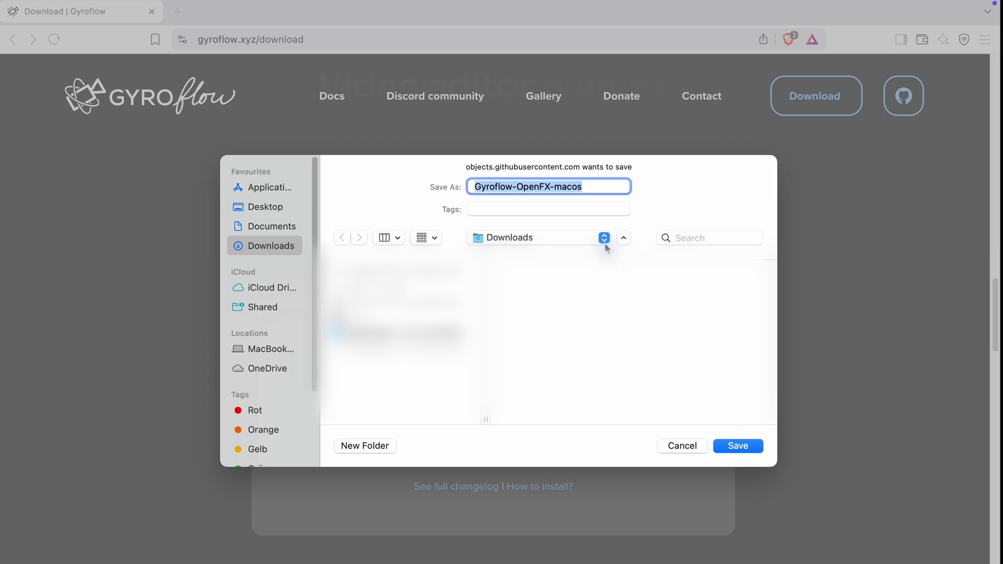
Save Gyroflow-OpenFX-macos to Downloads, mount the disk image and select Gyroflow.ofx.bundle
left_click(748, 447)
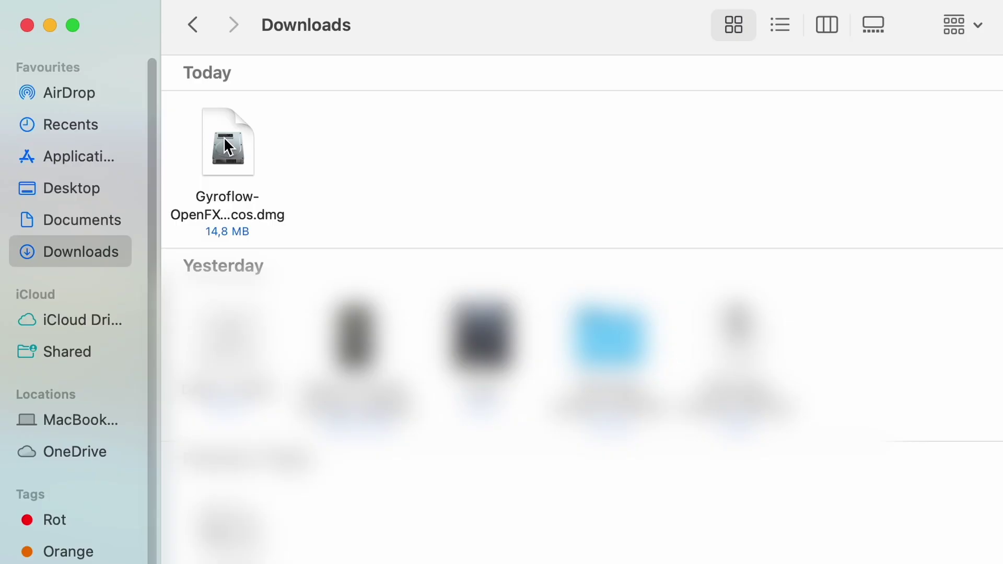
left_click(224, 138)
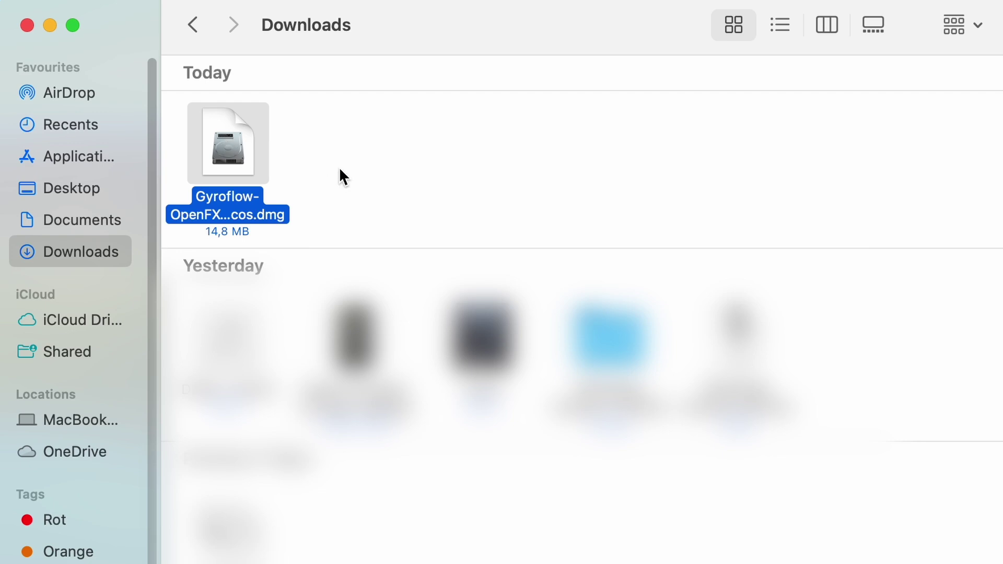
left_click_drag(348, 170, 541, 209)
double_click(243, 142)
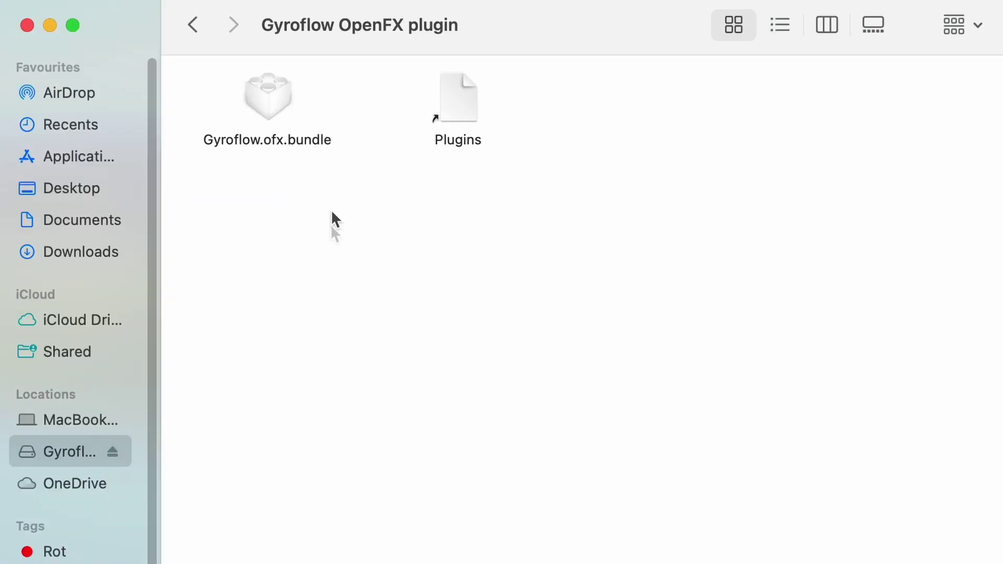
left_click(273, 94)
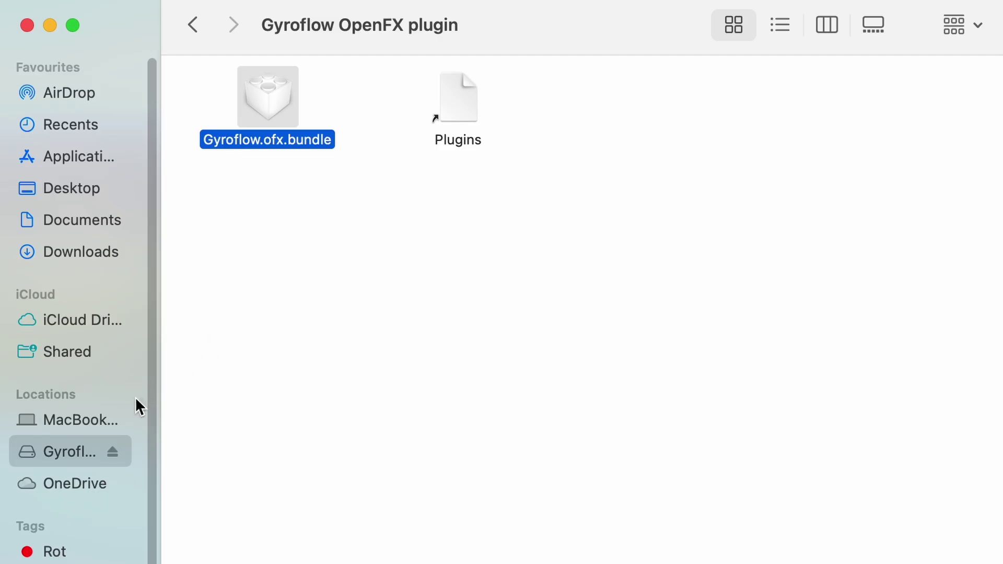
Create a folder named OFX inside Macintosh HD's Library folder and open it
left_click(82, 421)
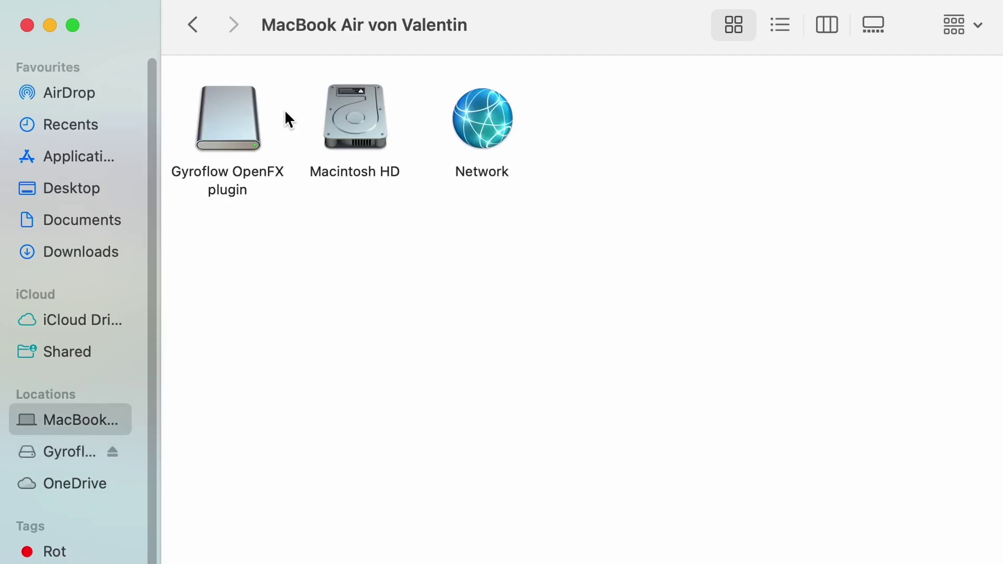
double_click(368, 122)
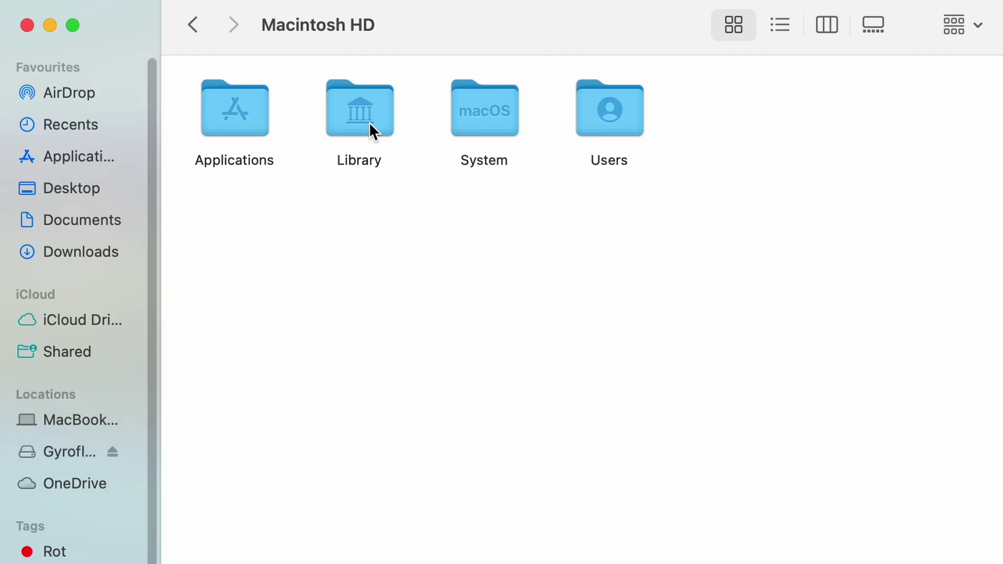
double_click(362, 118)
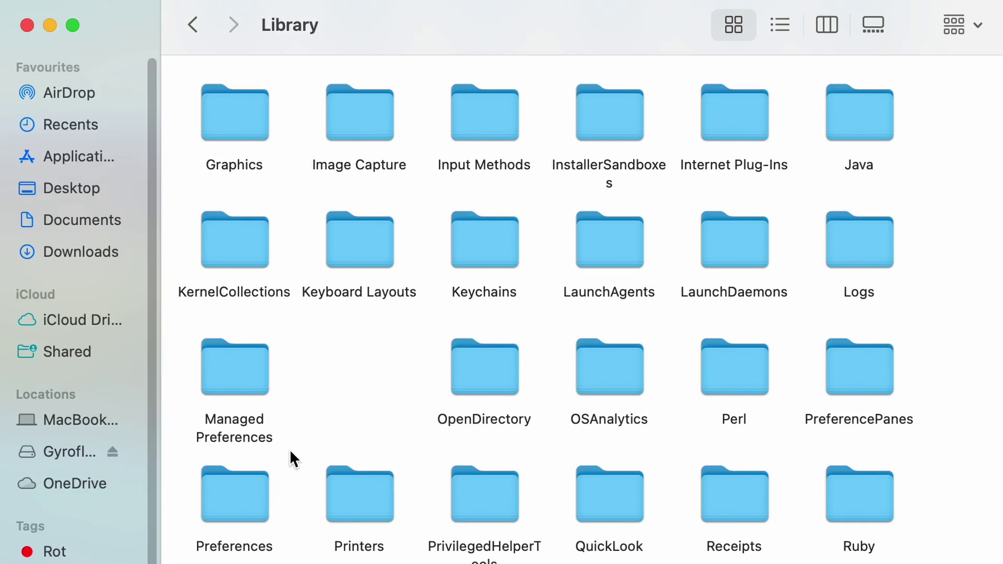
scroll(290, 452, "down", 2)
right_click(324, 313)
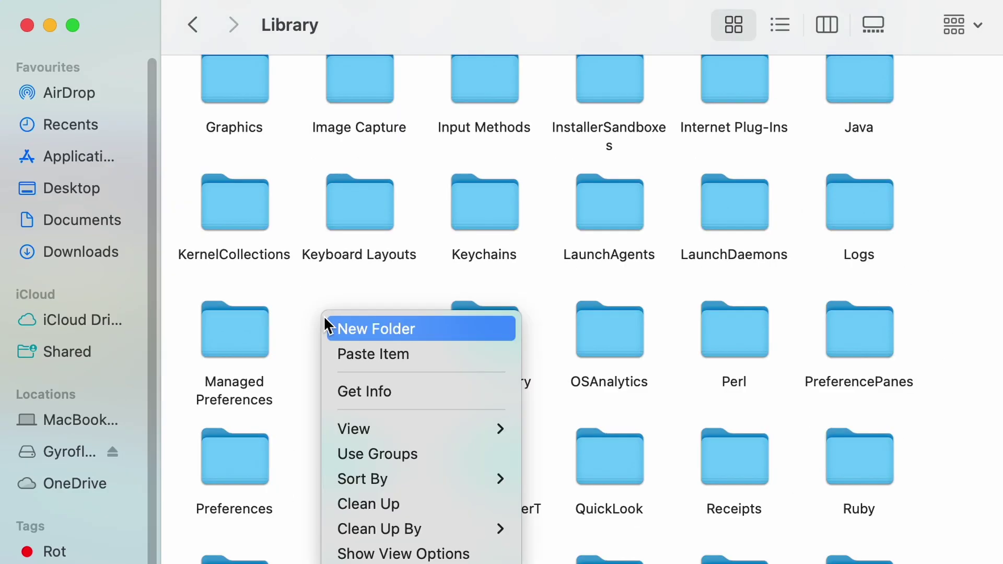
left_click(414, 329)
type("OFX")
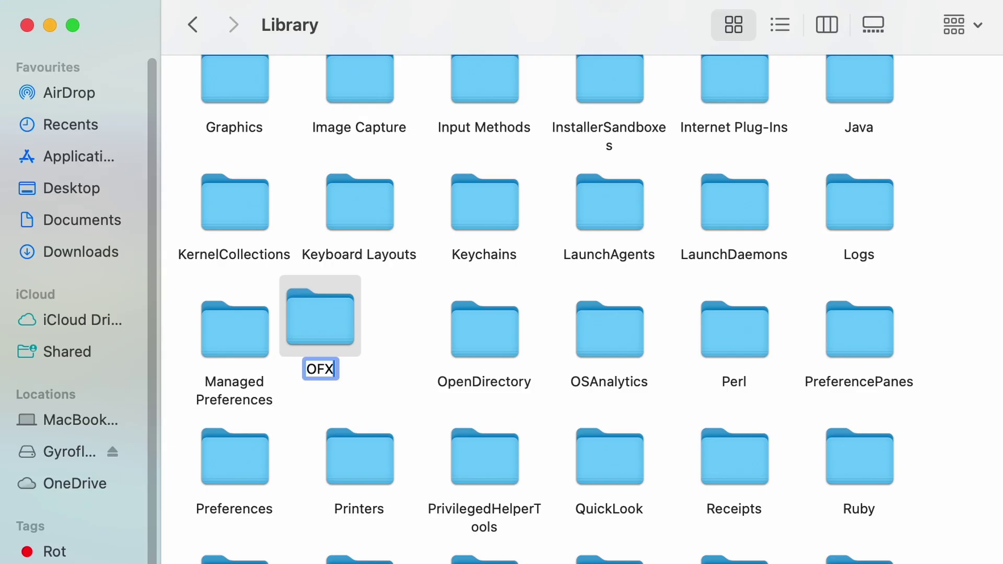
double_click(350, 324)
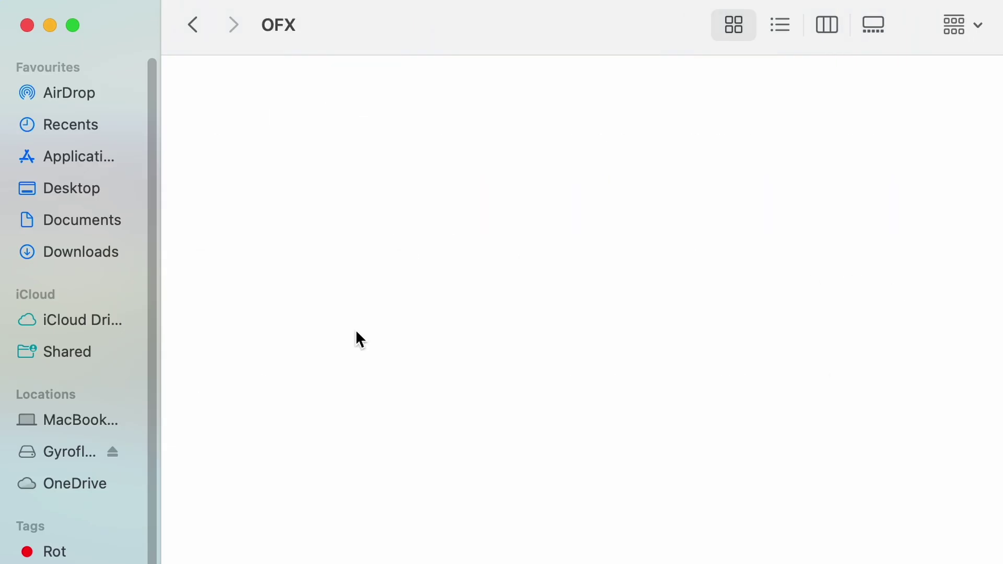
Create a Plugins folder inside OFX and paste Gyroflow.ofx.bundle into it
right_click(384, 170)
left_click(434, 183)
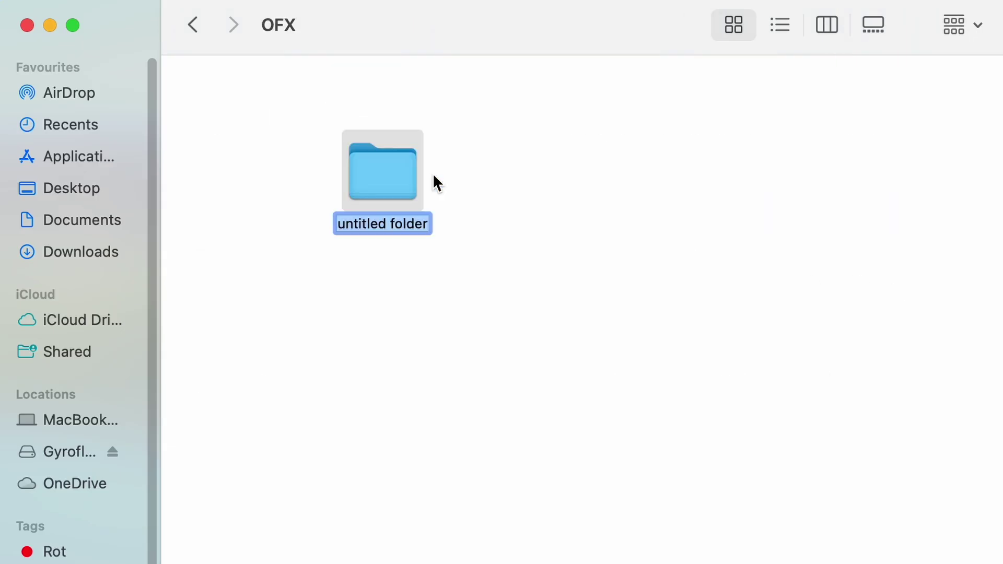
type("Plugins")
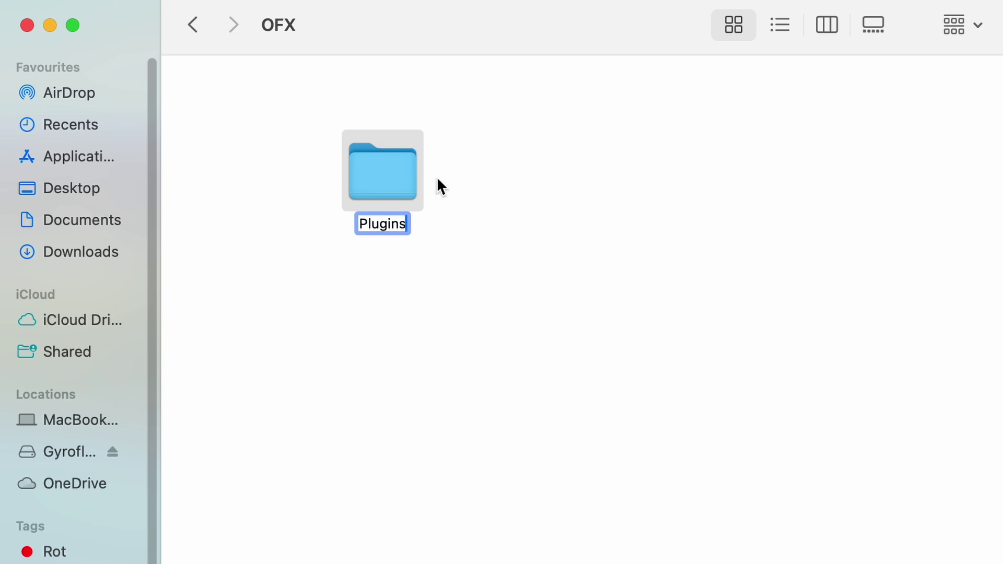
left_click(483, 217)
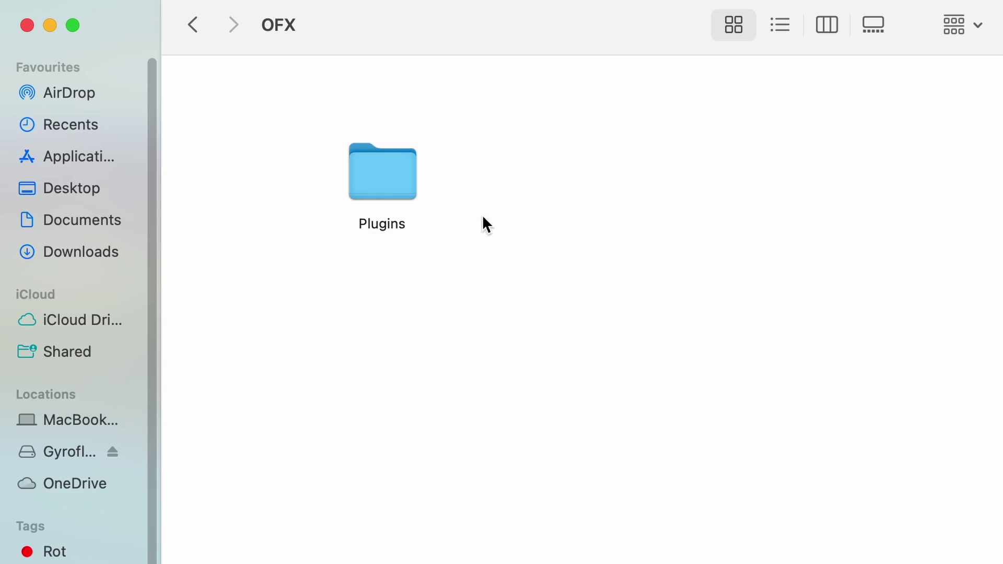
double_click(388, 191)
key("super+v")
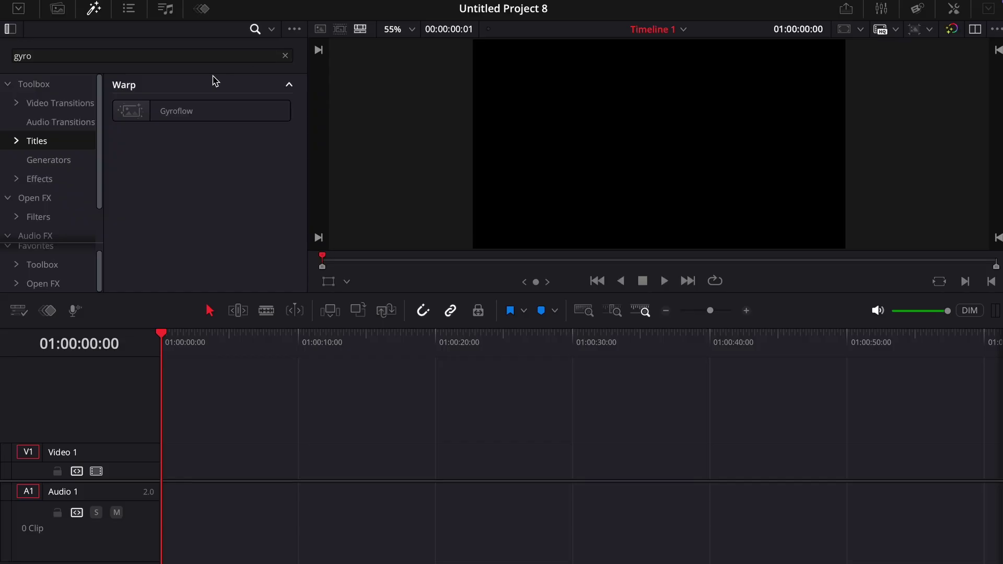
left_click_drag(162, 121, 412, 471)
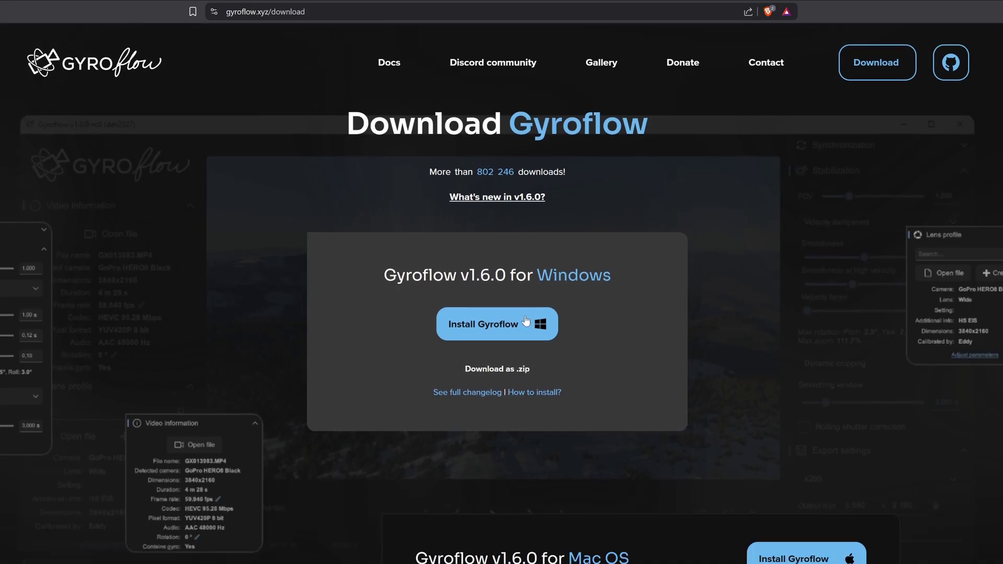
Download and save the Windows DaVinci Resolve/OpenFX plugin as Gyroflow-OpenFX-windows.zip
scroll(524, 319, "down", 4)
scroll(525, 319, "down", 12)
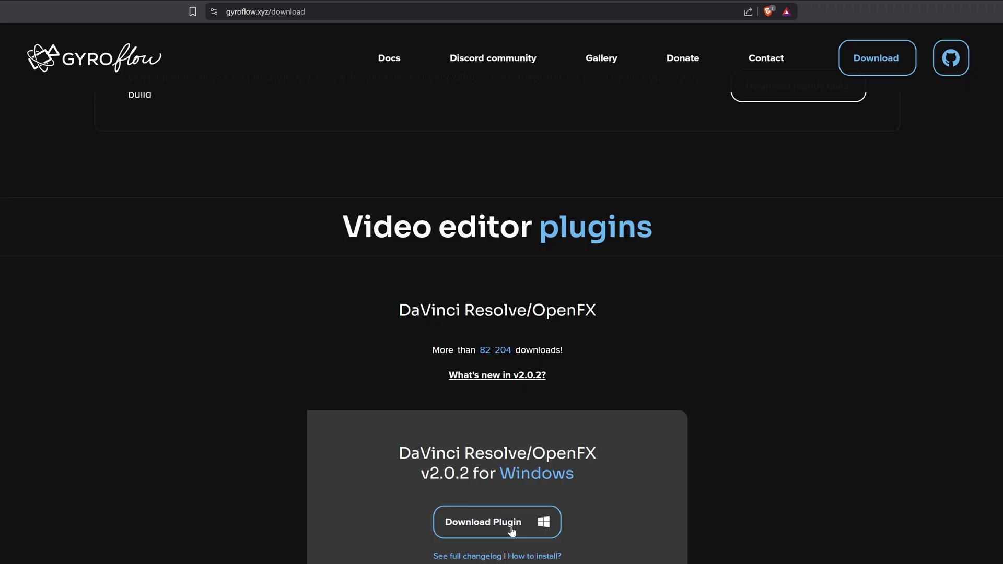
left_click(513, 527)
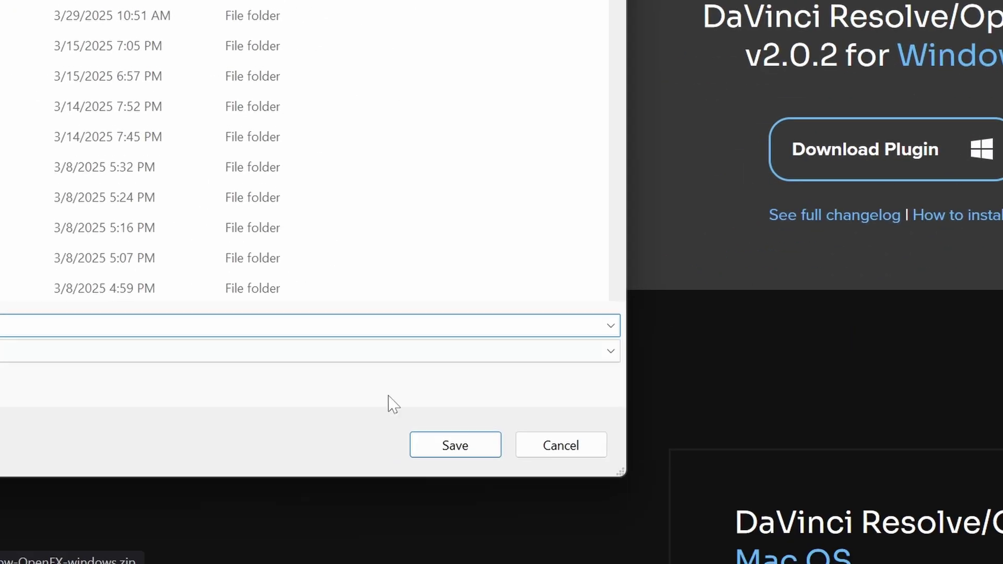
left_click(441, 450)
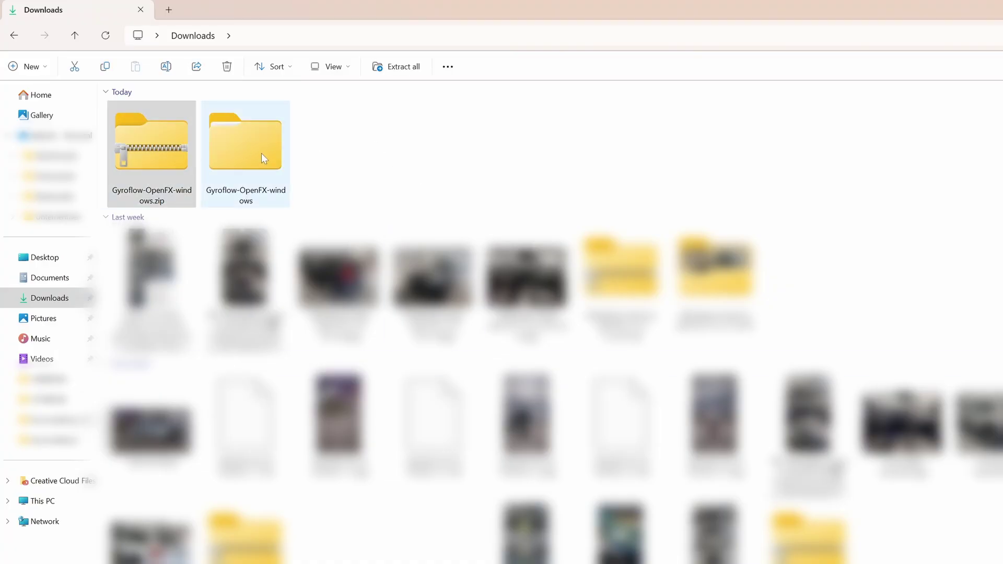
Copy Gyroflow.ofx.bundle from the extracted folder and browse to C:\Program Files\Common Files
double_click(264, 156)
left_click(200, 130)
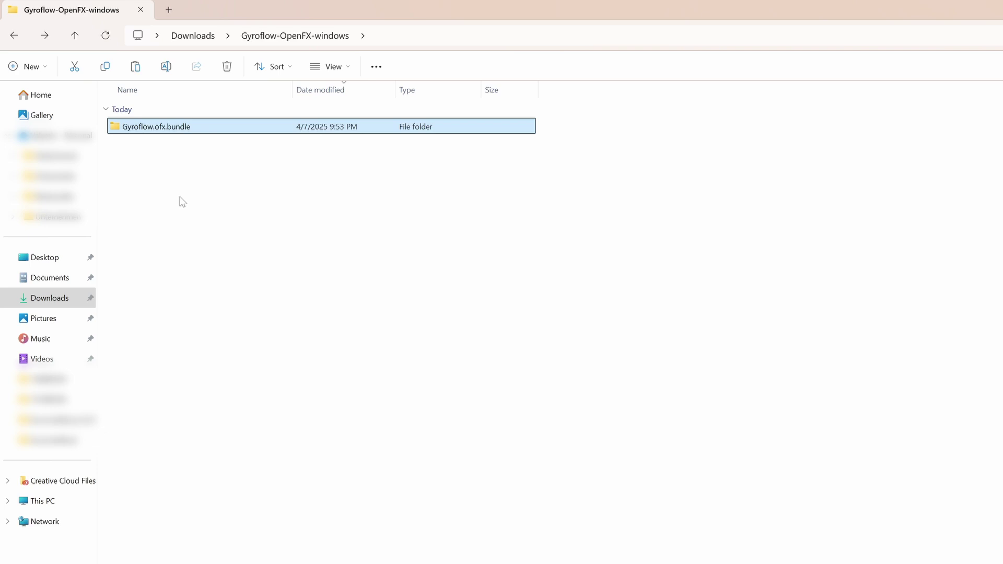
left_click(46, 506)
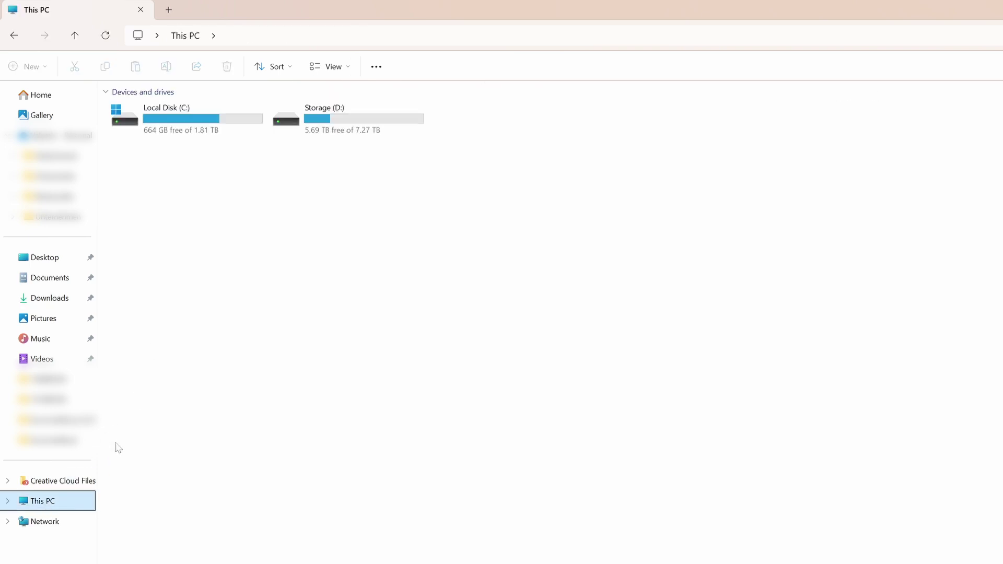
double_click(207, 131)
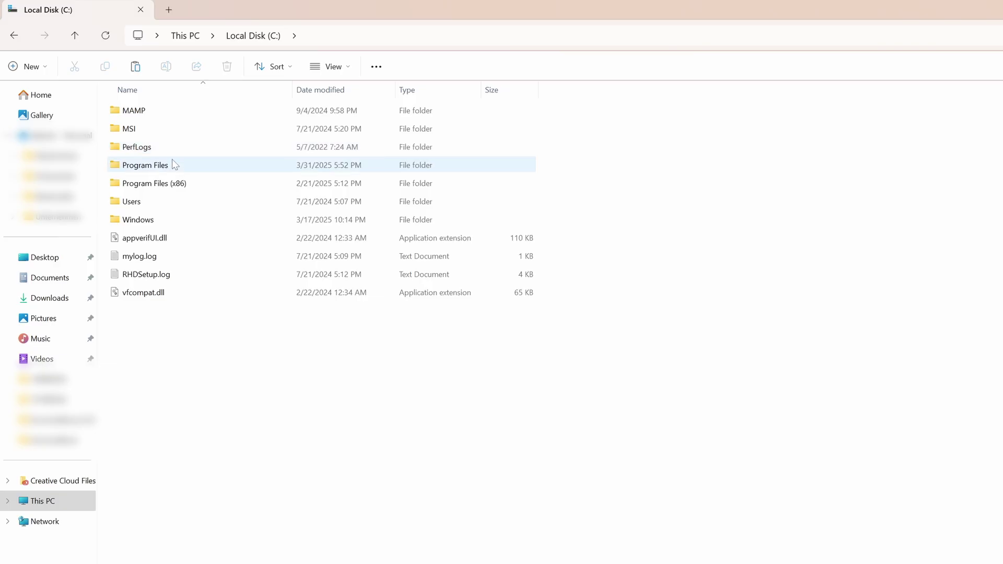
double_click(174, 165)
left_click(168, 203)
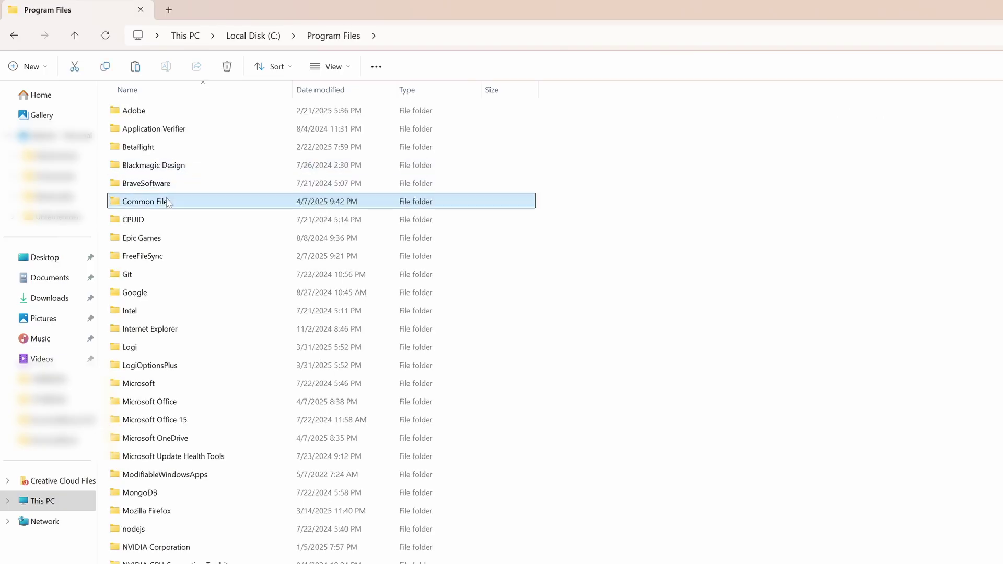
double_click(168, 202)
Paste the bundle into the OFX\Plugins folder, granting administrator permission
double_click(167, 188)
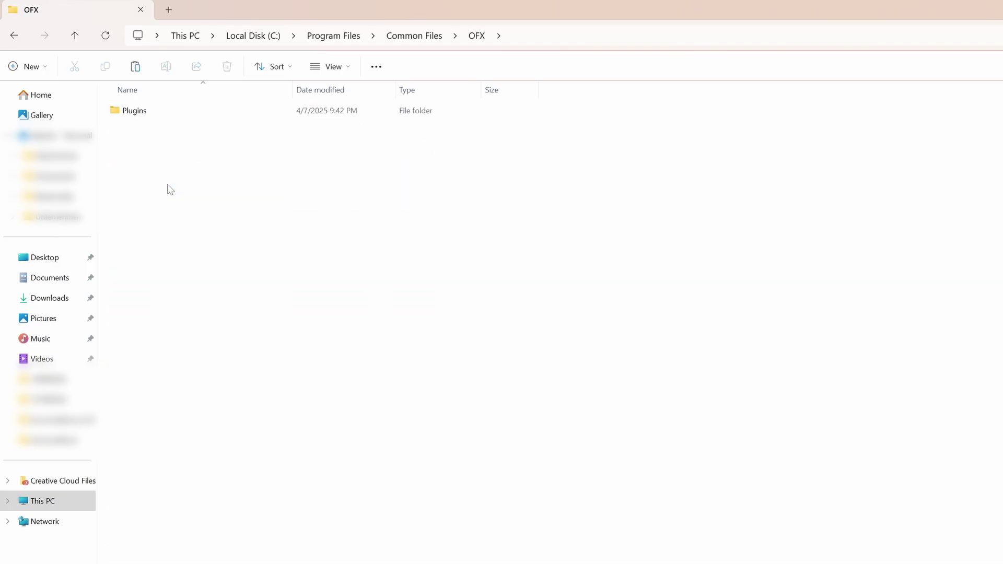
double_click(161, 112)
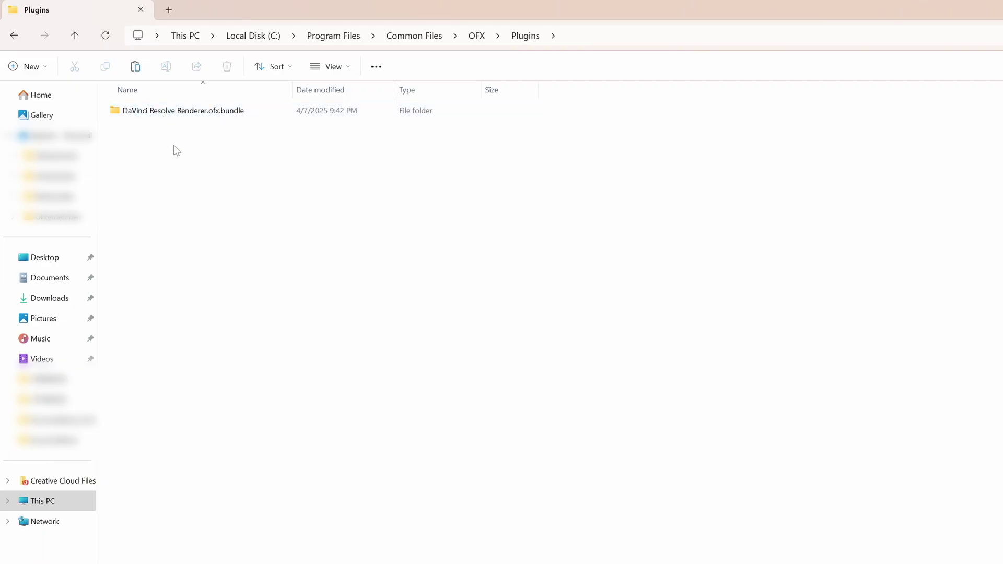
key("ctrl+v")
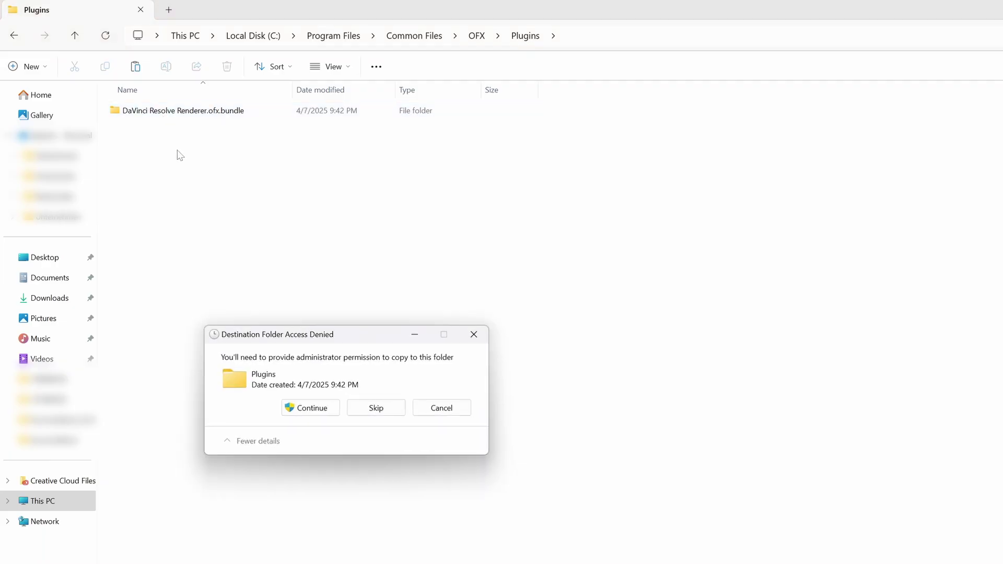
left_click(313, 408)
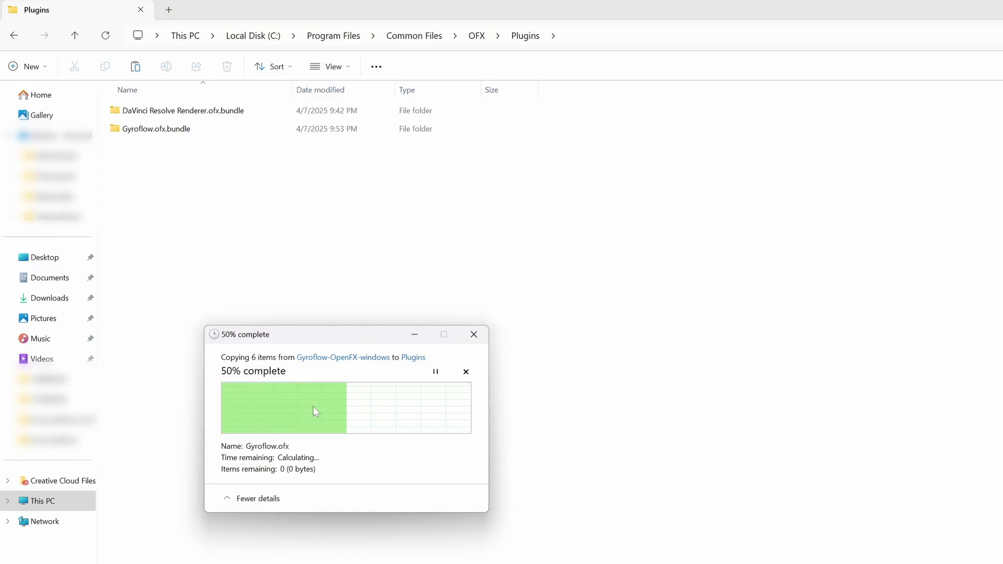
left_click(371, 248)
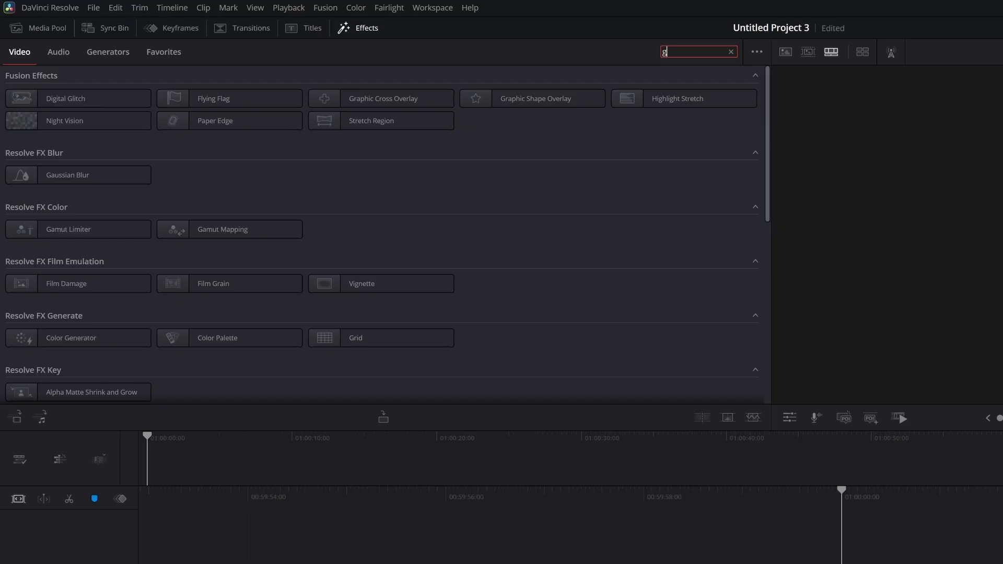
type("gyroflow")
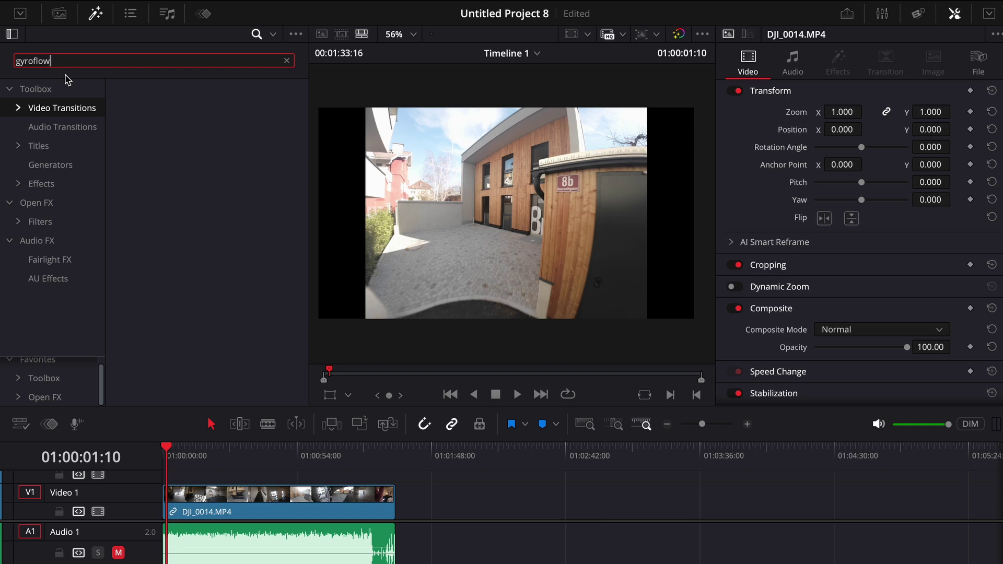
Set the effects search scope to All Folders so Gyroflow appears under Warp
left_click(272, 35)
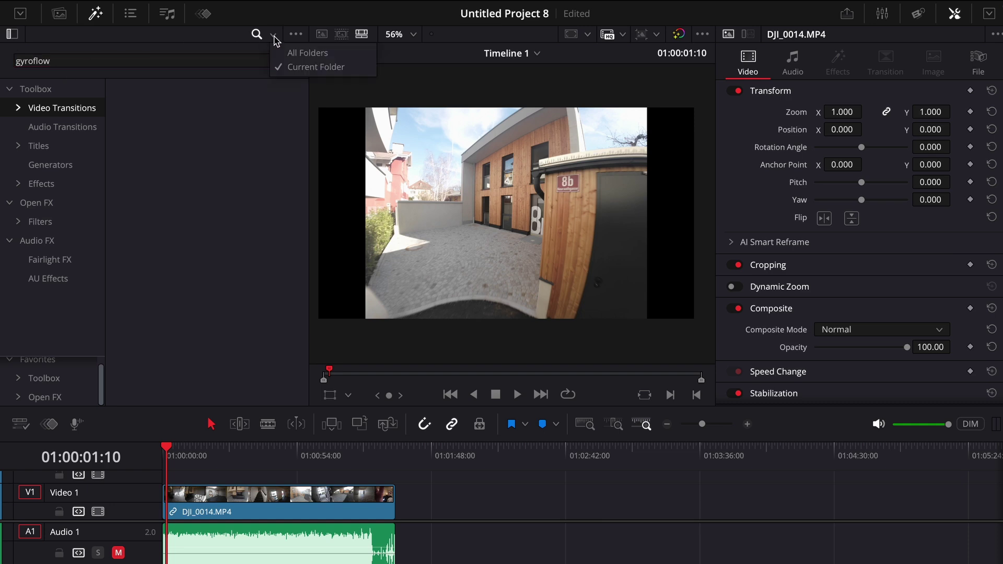
left_click(302, 52)
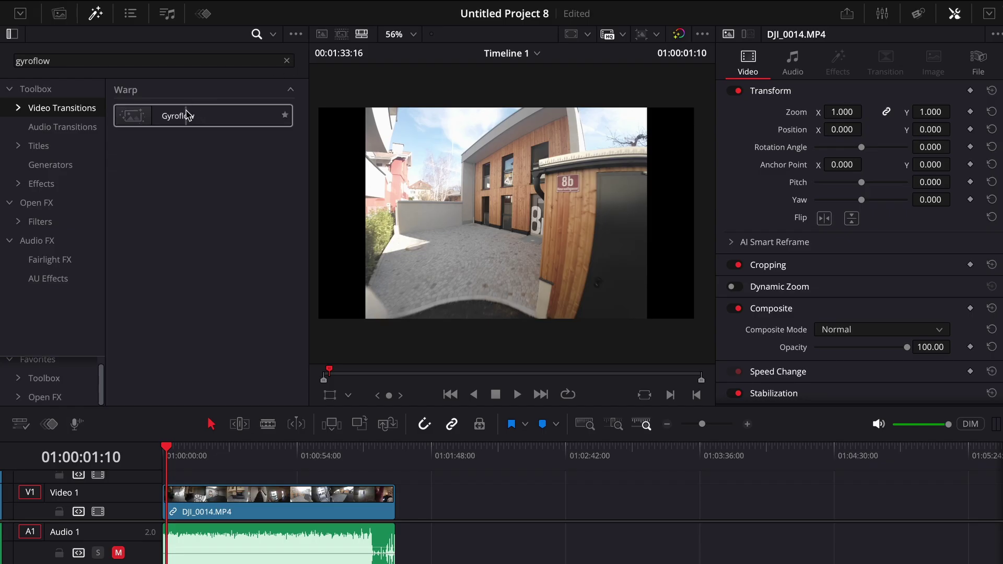
left_click_drag(186, 115, 226, 190)
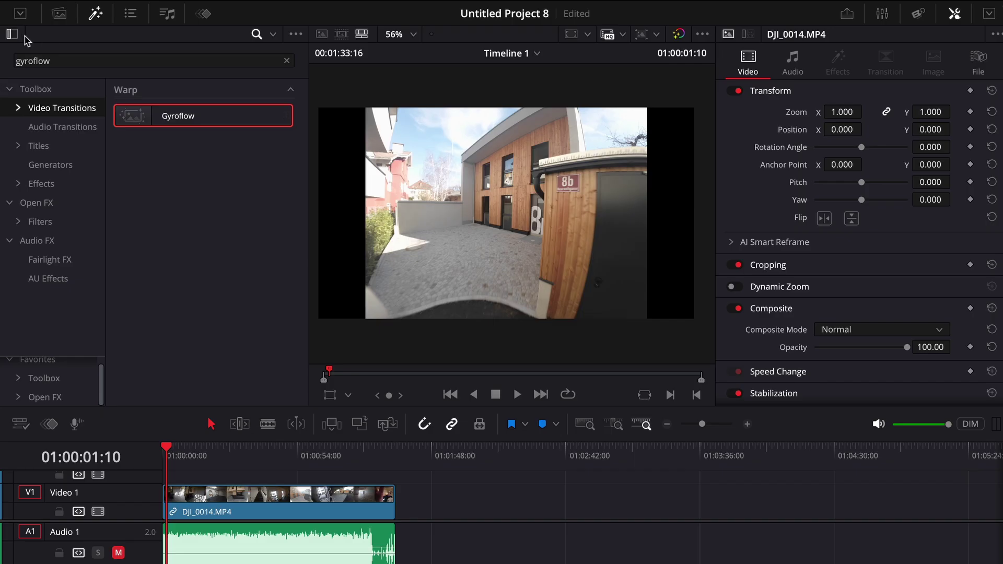
mouse_move(4, 8)
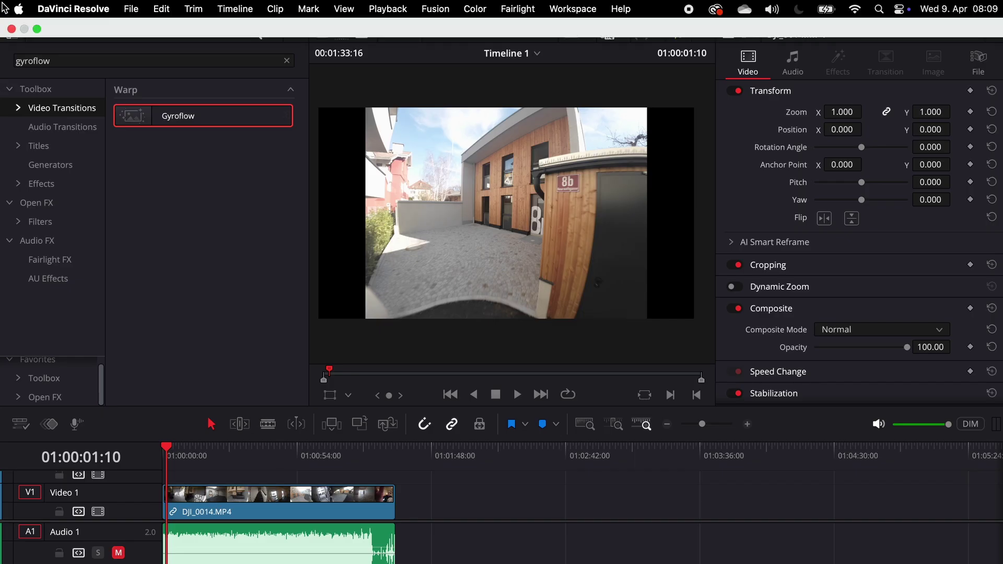
left_click(64, 10)
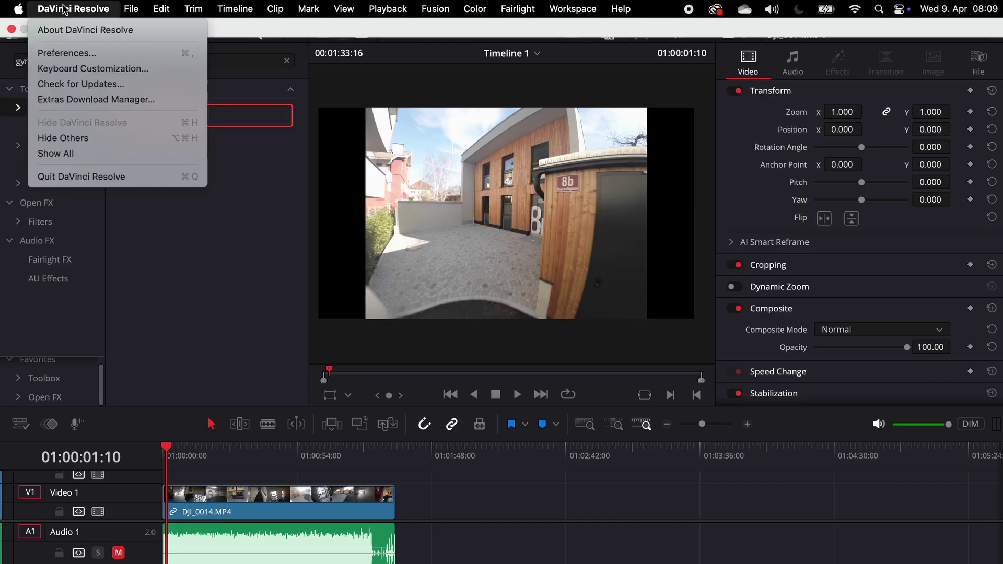
left_click(76, 53)
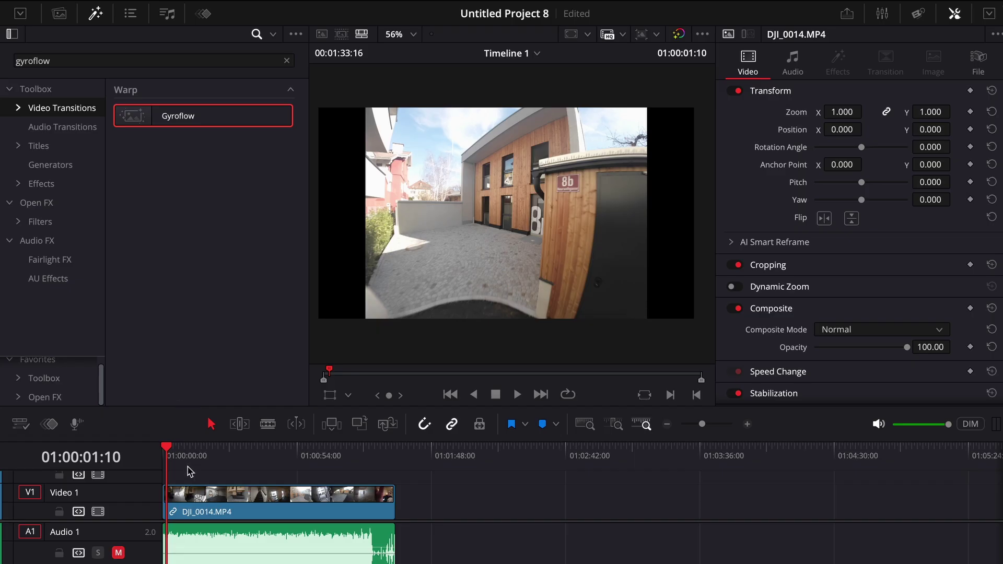
Play the clip, drop Gyroflow onto DJI_0014.MP4 on V1, and load its project for the current file
left_click(191, 461)
key("space")
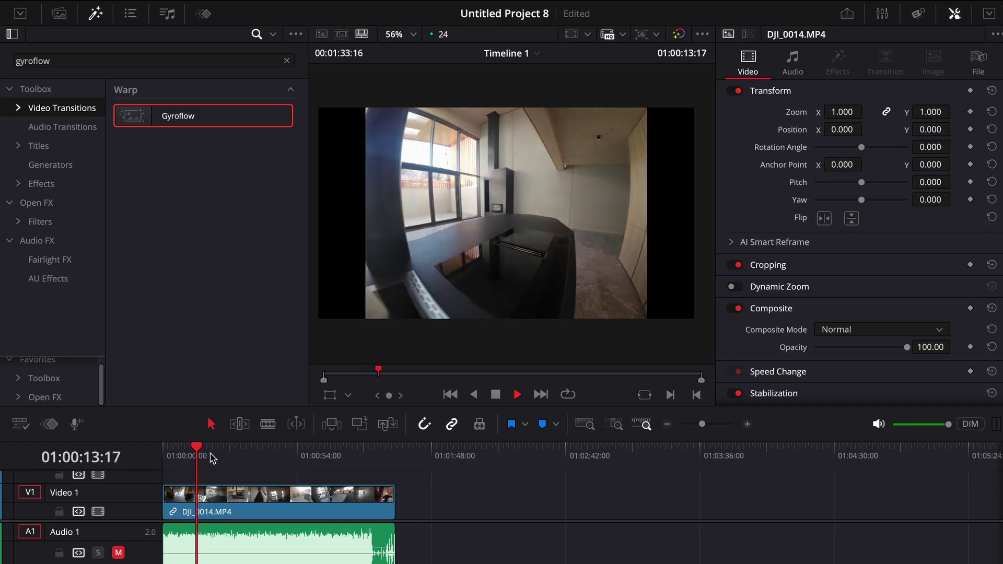
left_click_drag(164, 128, 223, 509)
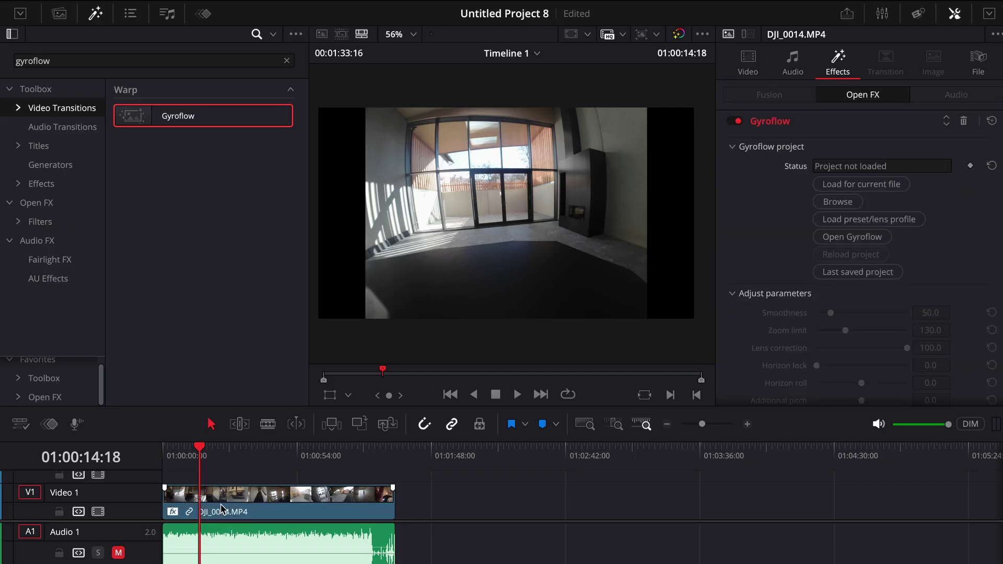
left_click(825, 185)
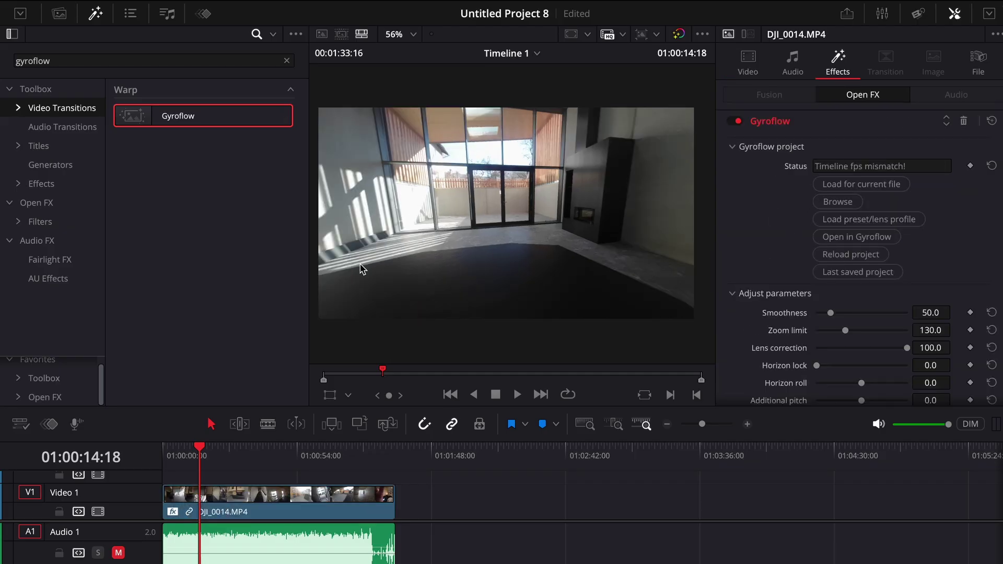
left_click(210, 464)
key("space")
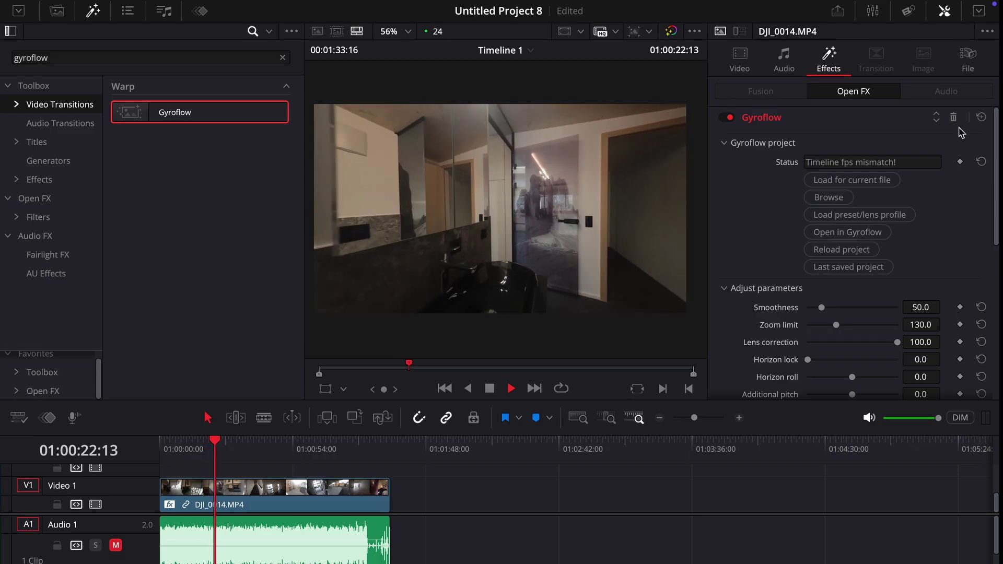
left_click(730, 120)
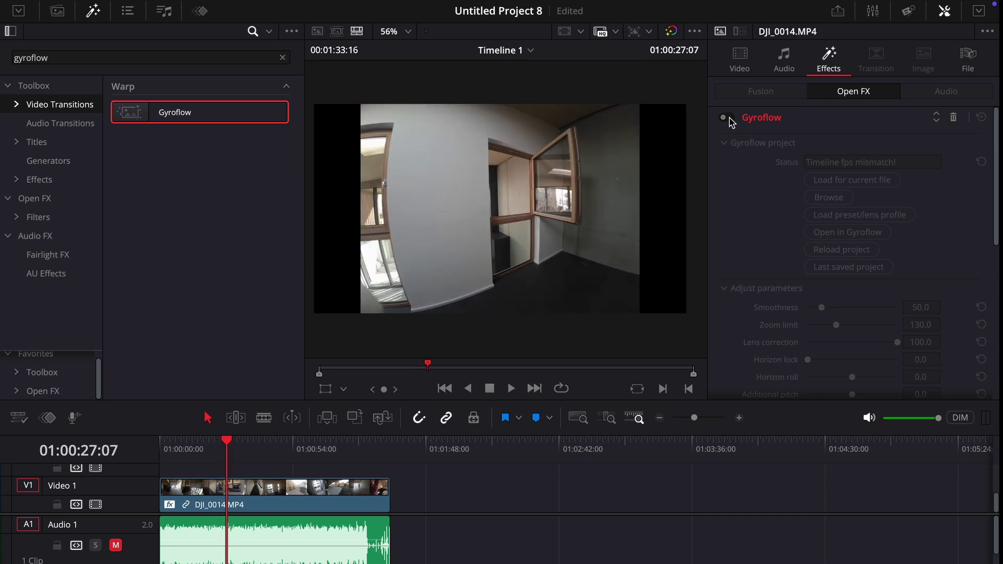
left_click(730, 119)
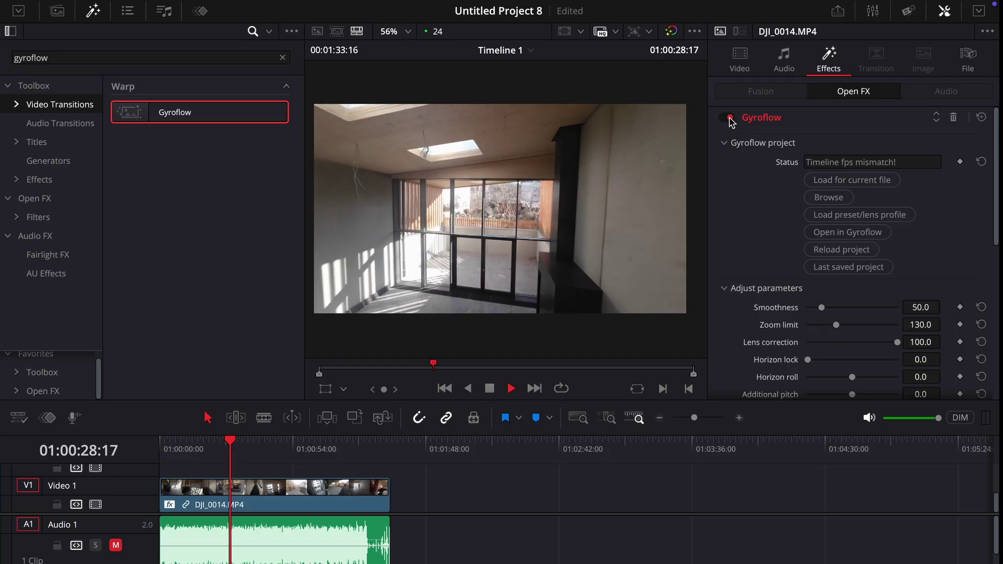